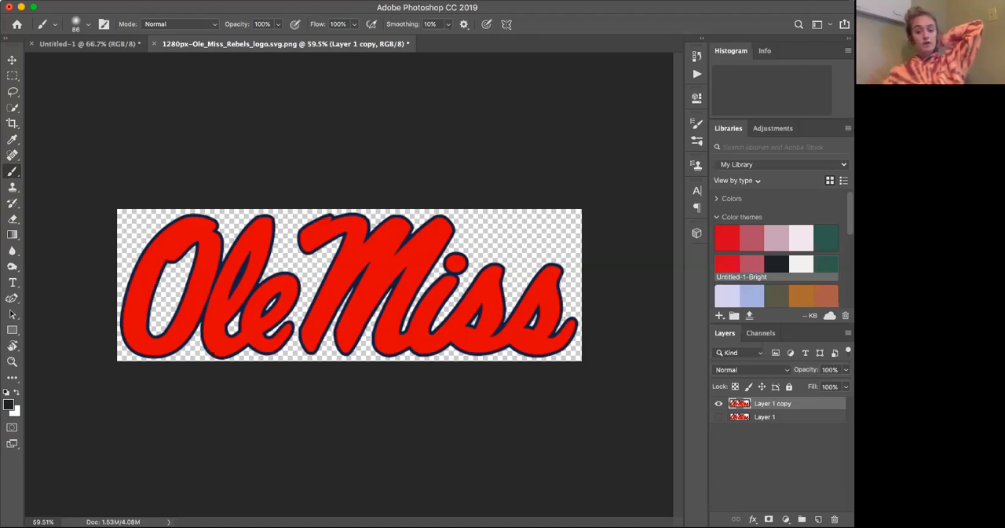
Keep only Layer 1 copy visible and select the Ole Miss lettering with the Quick Selection tool
{"action": "left_click", "coordinate": [718, 416]}
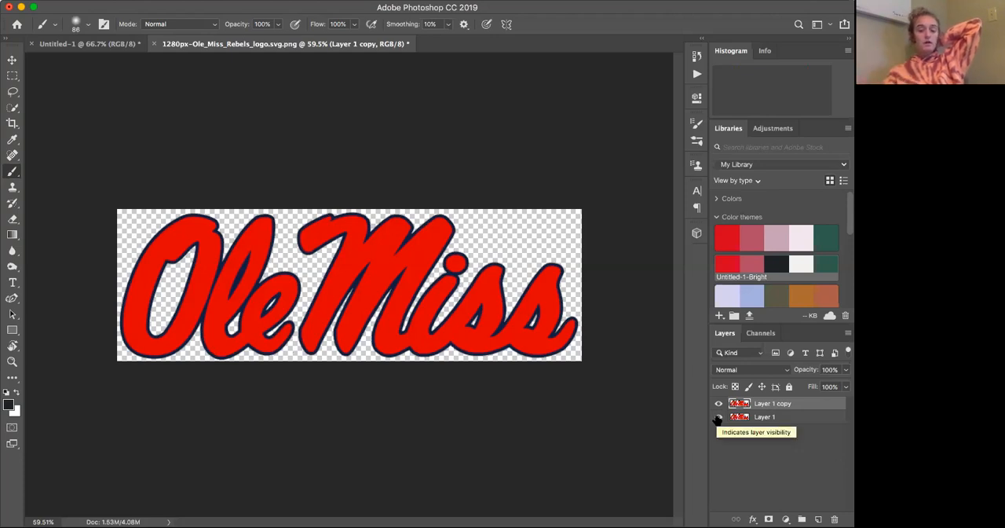
{"action": "left_click", "coordinate": [718, 417]}
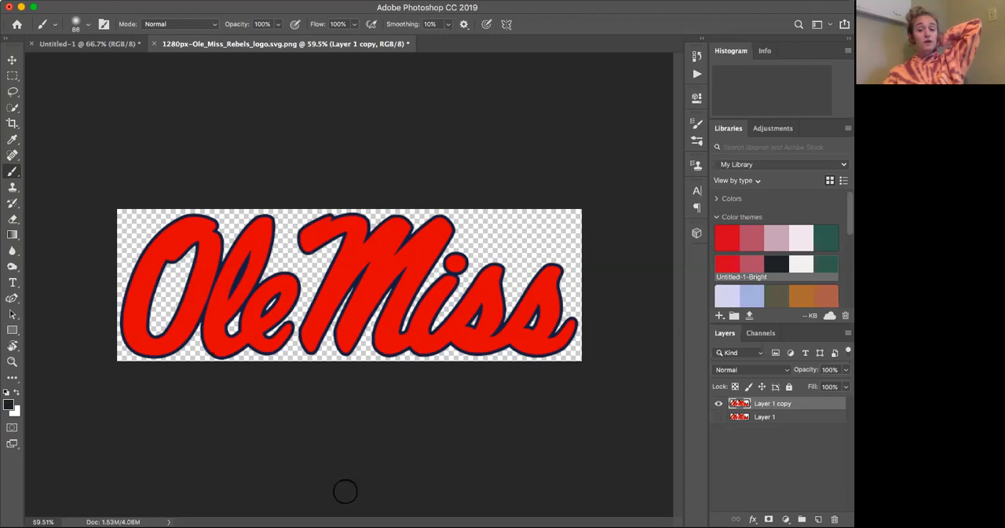
{"action": "left_click", "coordinate": [13, 108]}
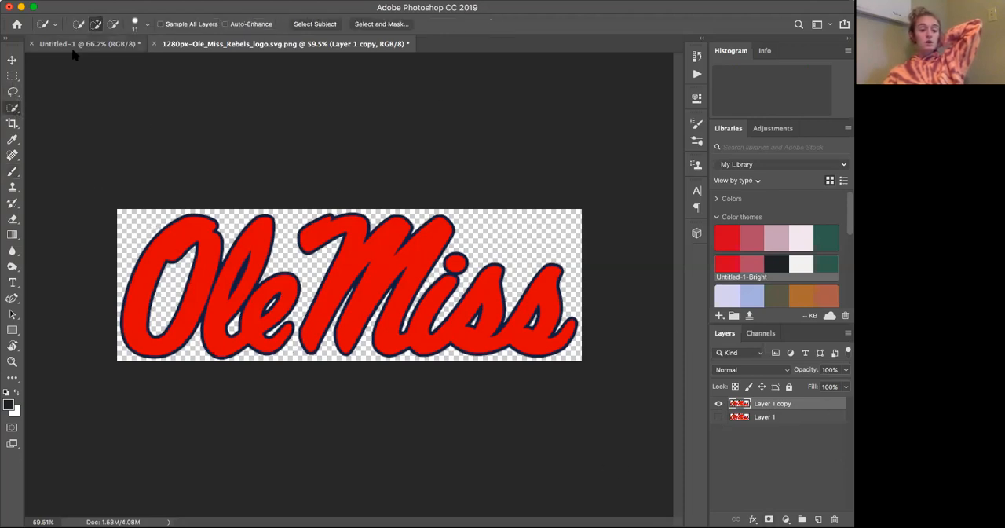
{"action": "left_click", "coordinate": [14, 108]}
{"action": "left_click", "coordinate": [16, 110]}
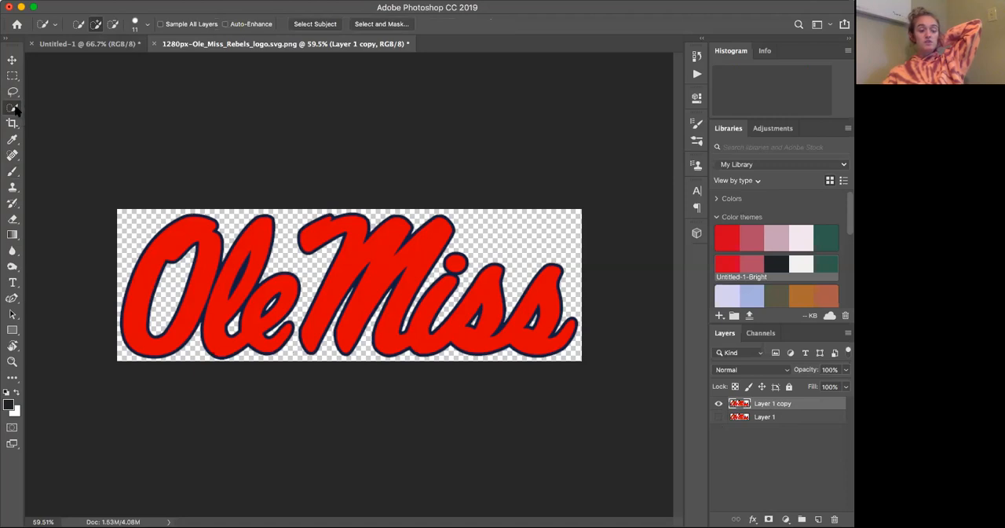
{"action": "mouse_move", "coordinate": [154, 228]}
{"action": "left_mouse_down"}
{"action": "mouse_move", "coordinate": [235, 259]}
{"action": "mouse_move", "coordinate": [412, 235]}
{"action": "mouse_move", "coordinate": [437, 220]}
{"action": "left_mouse_up"}
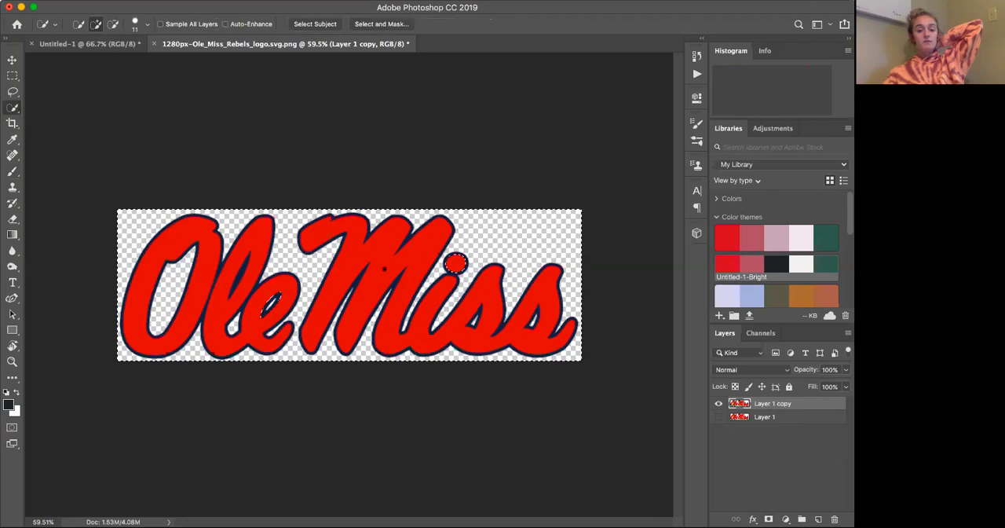
{"action": "key", "text": "super+z"}
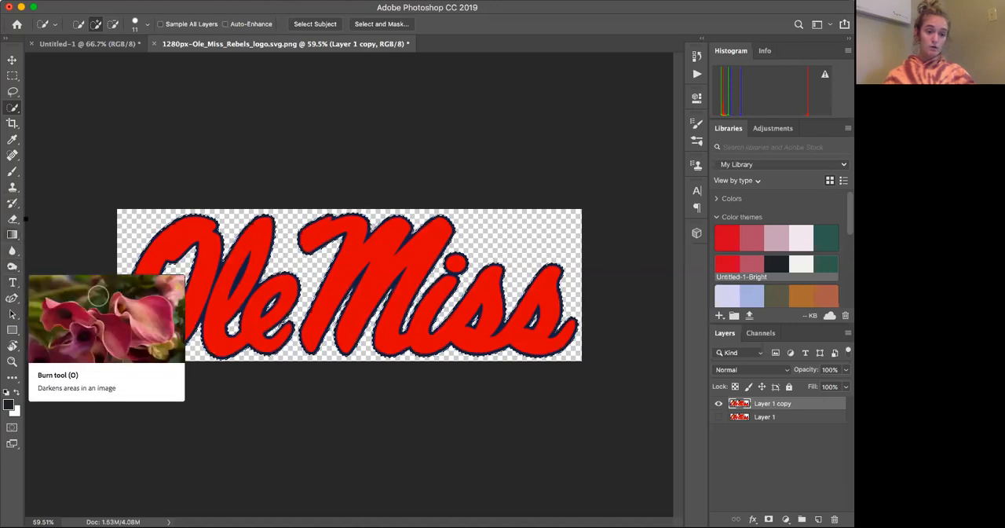
Paint the upper part of the selected "Ole" lettering with the dark foreground color using the Brush tool
{"action": "left_click", "coordinate": [13, 175]}
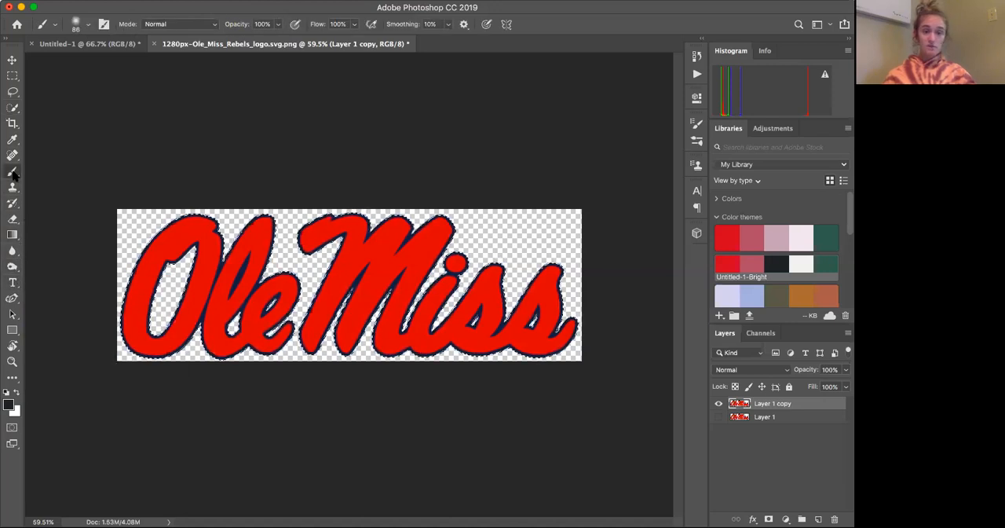
{"action": "right_click", "coordinate": [13, 174]}
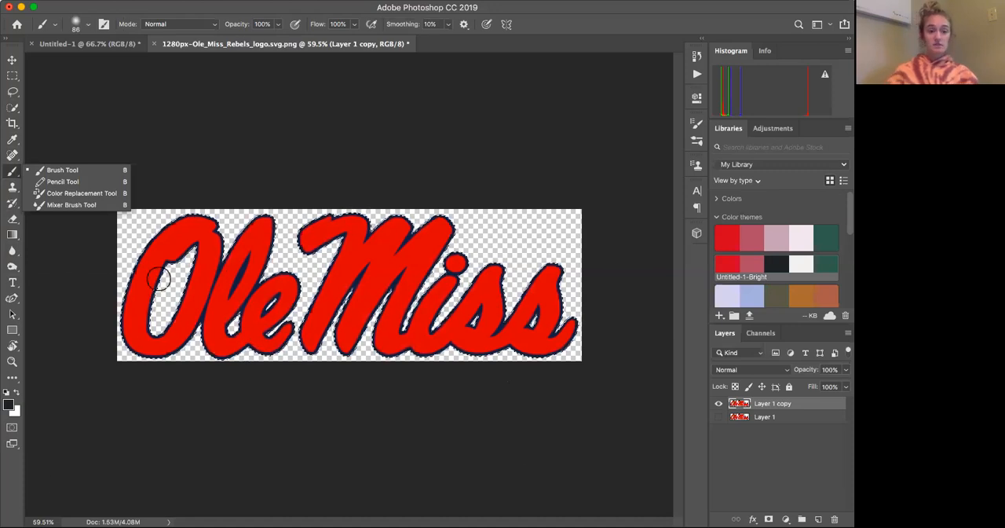
{"action": "left_click", "coordinate": [179, 239]}
{"action": "mouse_move", "coordinate": [168, 240]}
{"action": "left_mouse_down"}
{"action": "mouse_move", "coordinate": [209, 249]}
{"action": "mouse_move", "coordinate": [259, 236]}
{"action": "left_mouse_up"}
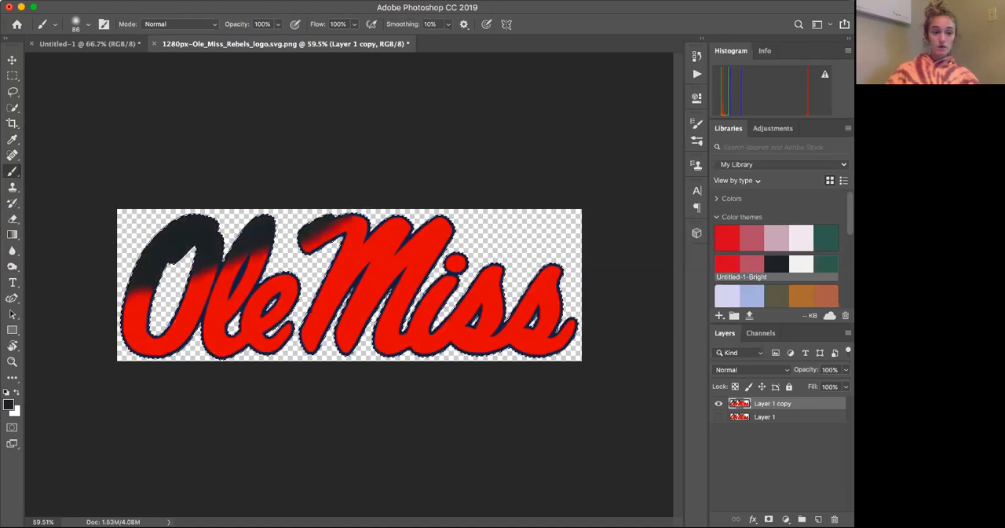
Enlarge the brush to 162 px and paint the rest of the selected Ole Miss lettering dark
{"action": "left_click", "coordinate": [88, 24]}
{"action": "left_click_drag", "start_coordinate": [99, 62], "coordinate": [117, 66]}
{"action": "left_click", "coordinate": [152, 318]}
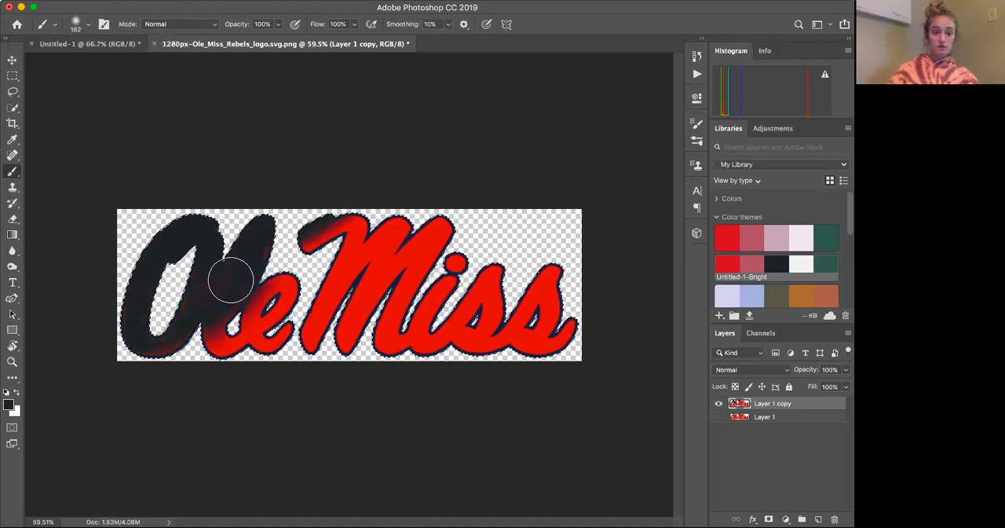
{"action": "left_click_drag", "start_coordinate": [313, 313], "coordinate": [326, 301]}
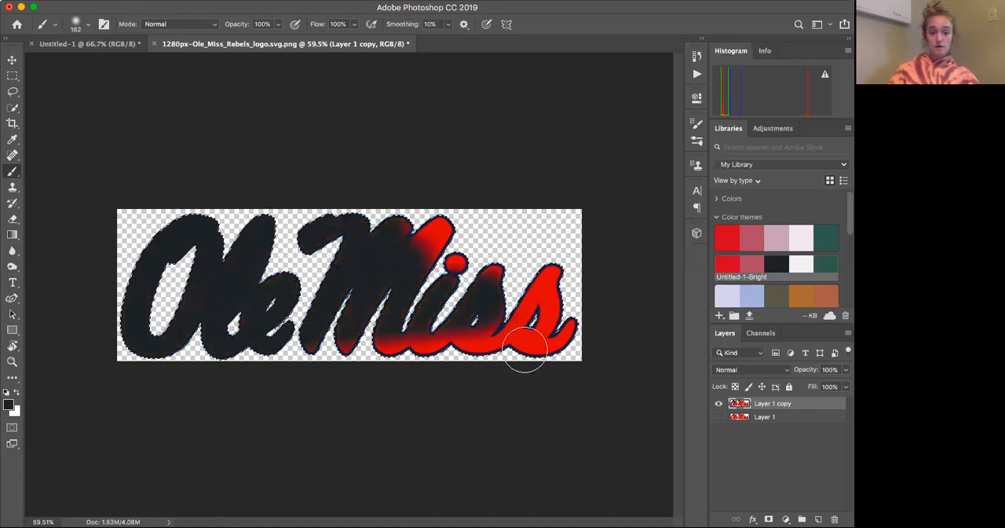
{"action": "mouse_move", "coordinate": [460, 268]}
{"action": "left_mouse_down"}
{"action": "mouse_move", "coordinate": [401, 288]}
{"action": "mouse_move", "coordinate": [337, 253]}
{"action": "left_mouse_up"}
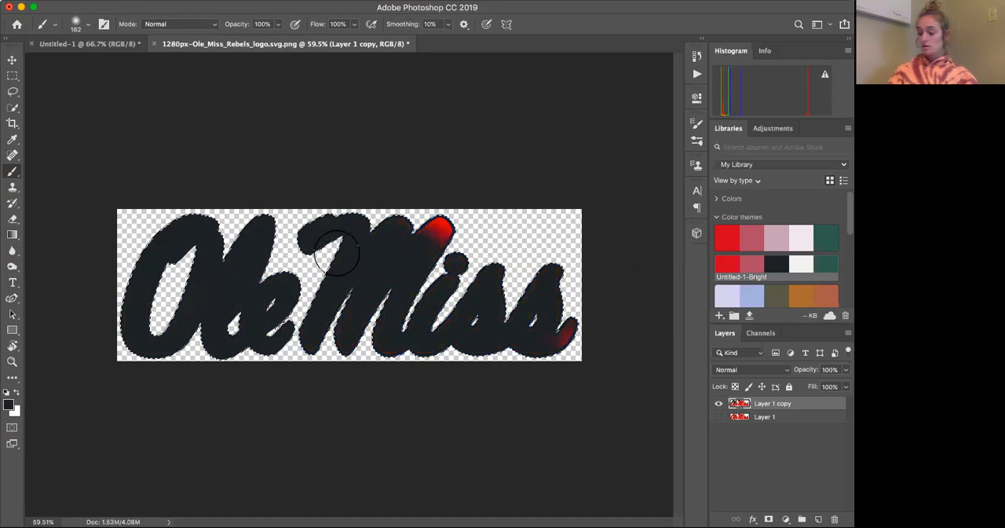
{"action": "mouse_move", "coordinate": [482, 180]}
{"action": "left_mouse_down"}
{"action": "mouse_move", "coordinate": [383, 264]}
{"action": "mouse_move", "coordinate": [479, 295]}
{"action": "mouse_move", "coordinate": [533, 330]}
{"action": "mouse_move", "coordinate": [559, 322]}
{"action": "mouse_move", "coordinate": [571, 344]}
{"action": "left_mouse_up"}
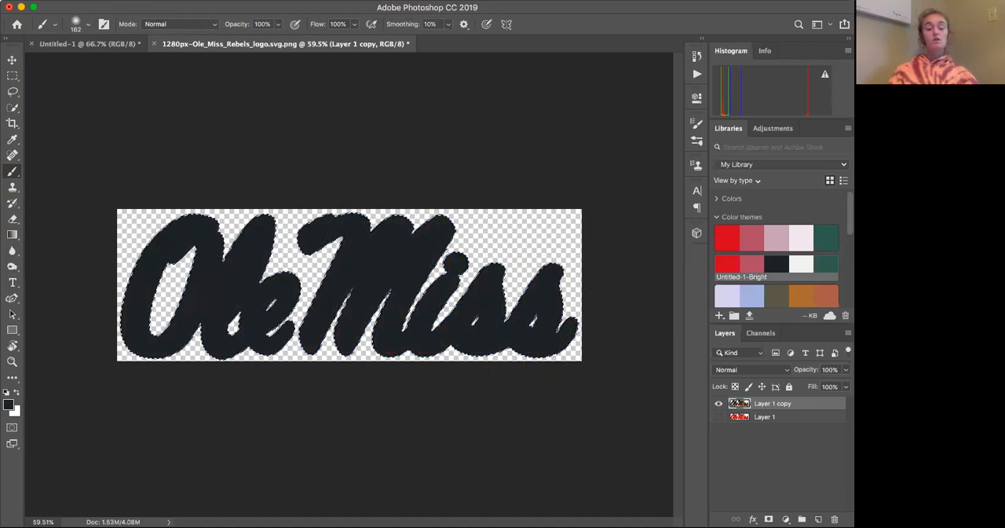
Copy the dark lettering into the Untitled-1 document with the Move tool and center it on the white canvas
{"action": "left_click", "coordinate": [13, 60]}
{"action": "mouse_move", "coordinate": [385, 256]}
{"action": "left_mouse_down"}
{"action": "mouse_move", "coordinate": [407, 253]}
{"action": "mouse_move", "coordinate": [380, 255]}
{"action": "left_mouse_up"}
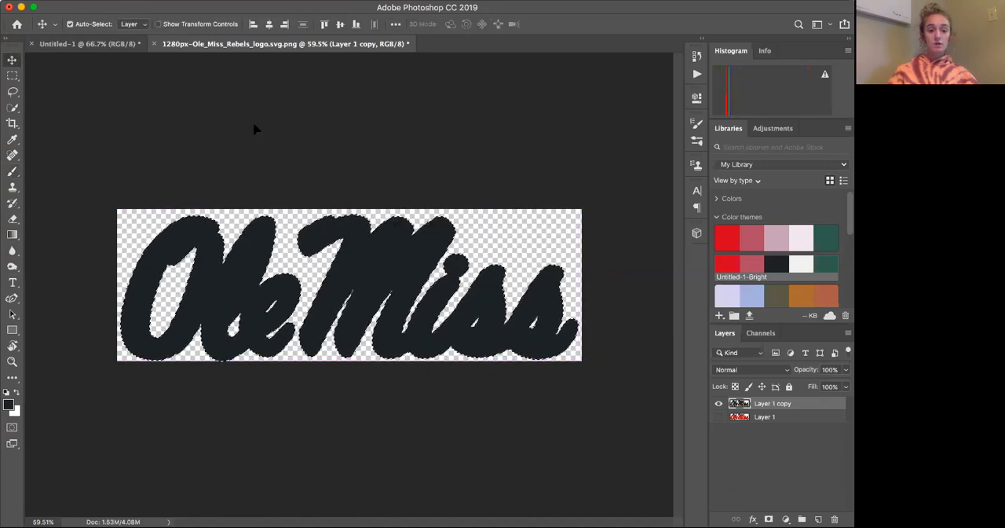
{"action": "left_click_drag", "start_coordinate": [245, 42], "coordinate": [507, 95]}
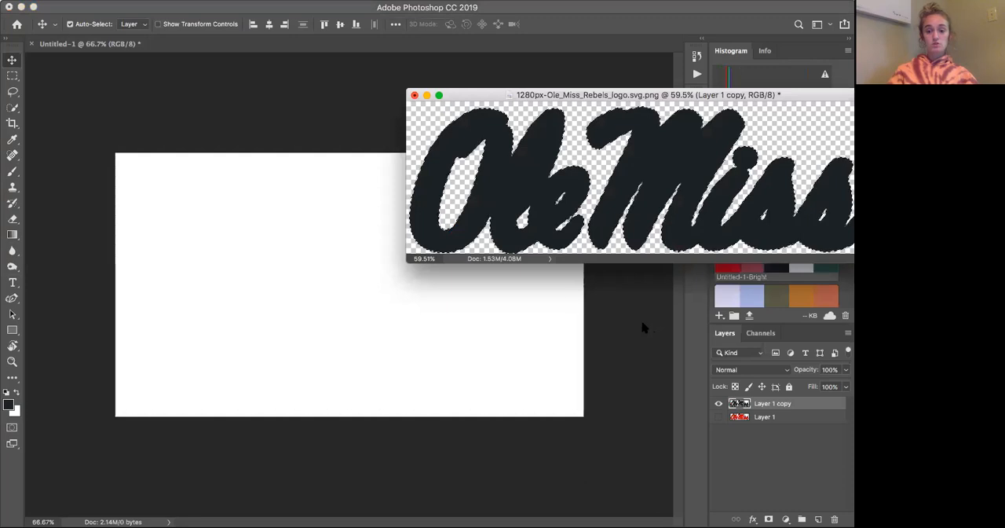
{"action": "left_click_drag", "start_coordinate": [562, 195], "coordinate": [307, 319]}
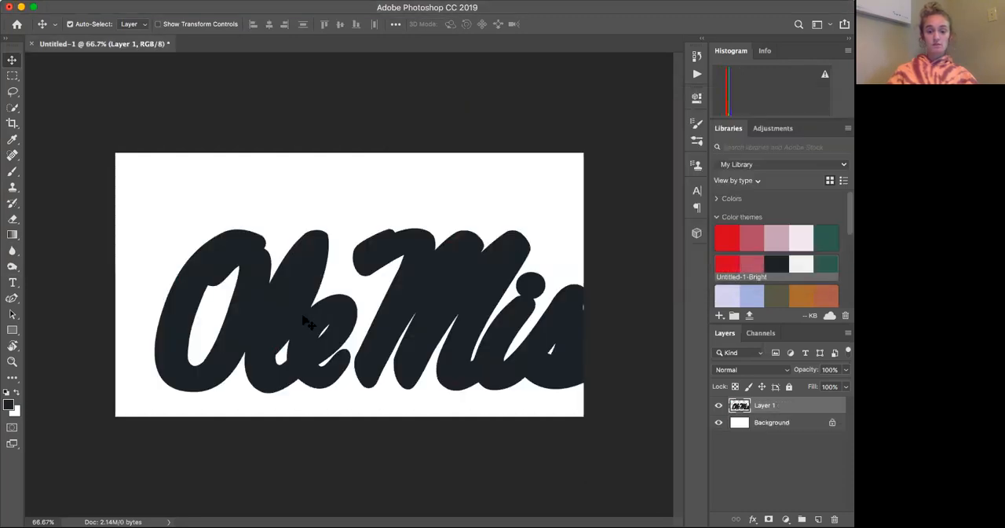
{"action": "left_click_drag", "start_coordinate": [457, 288], "coordinate": [383, 255]}
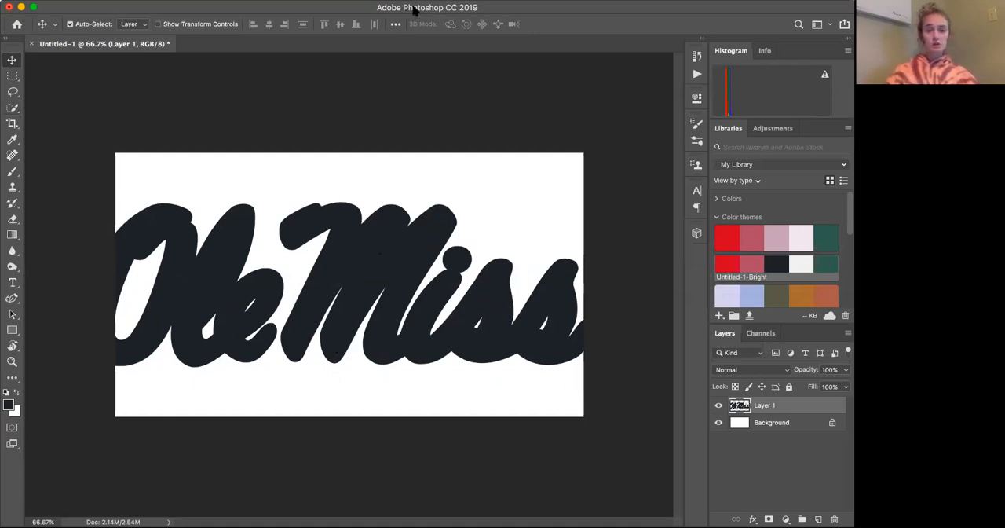
Close the separate logo document and delete the logo layer from Untitled-1
{"action": "left_click_drag", "start_coordinate": [415, 7], "coordinate": [416, 23]}
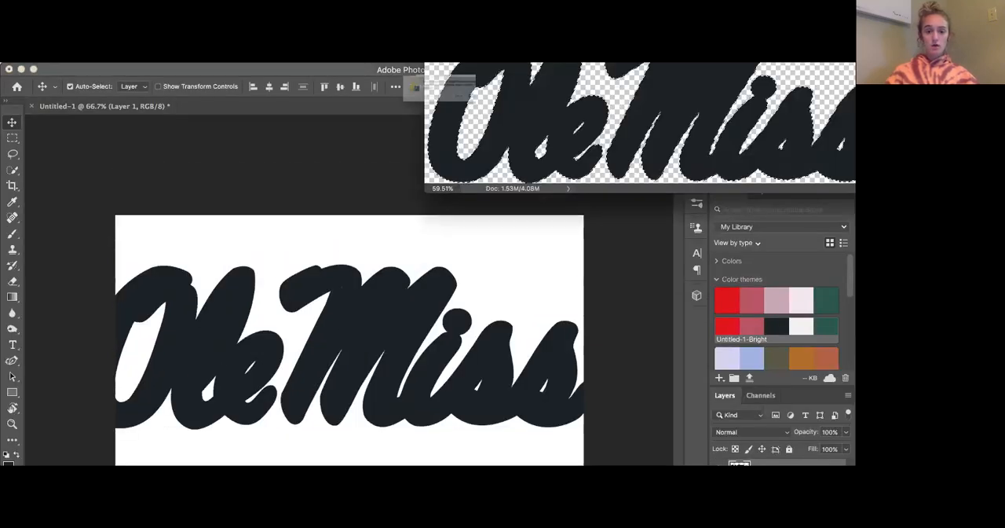
{"action": "key", "text": "super+w"}
{"action": "left_click", "coordinate": [401, 116]}
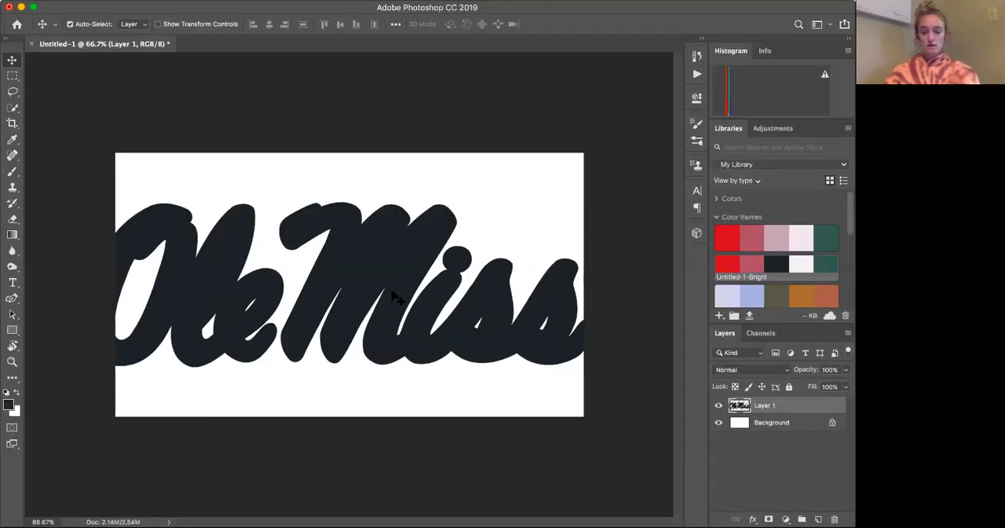
{"action": "key", "text": "BackSpace"}
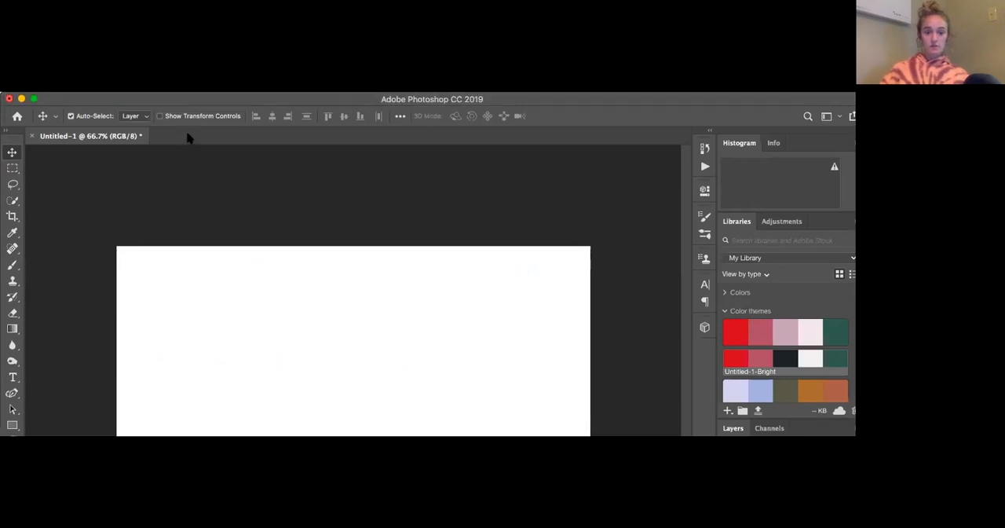
Unlock the background layer of bj7.jpg and duplicate it, leaving only the copy visible
{"action": "left_click_drag", "start_coordinate": [187, 133], "coordinate": [188, 133]}
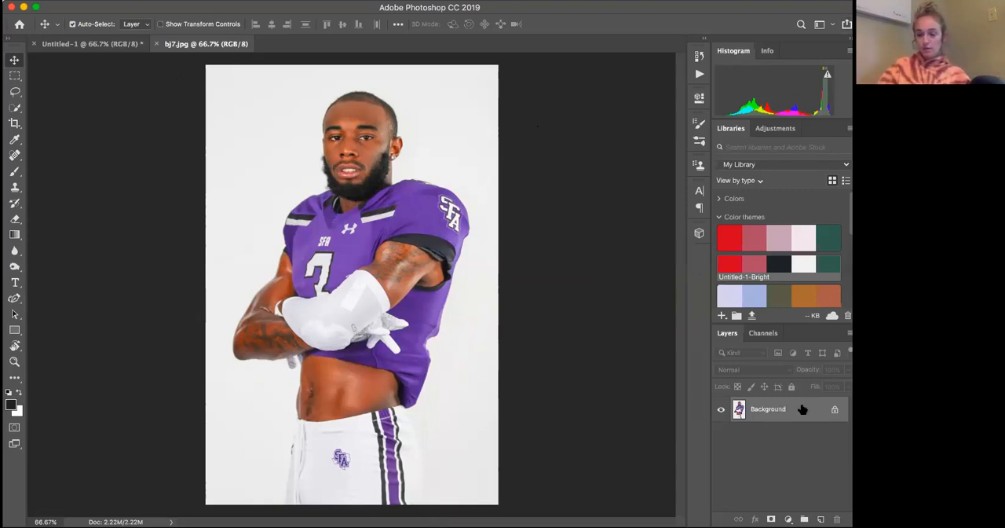
{"action": "left_click", "coordinate": [835, 409]}
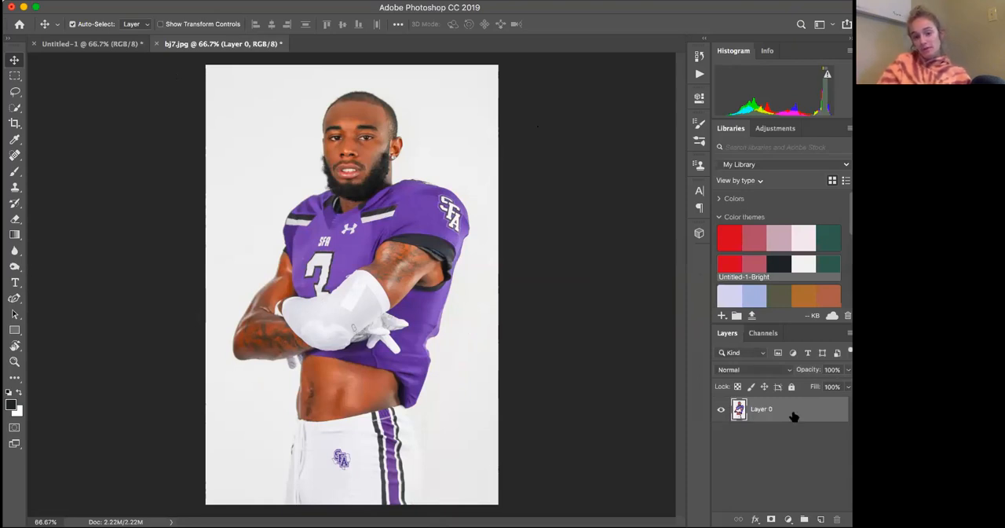
{"action": "left_click_drag", "start_coordinate": [793, 416], "coordinate": [821, 518]}
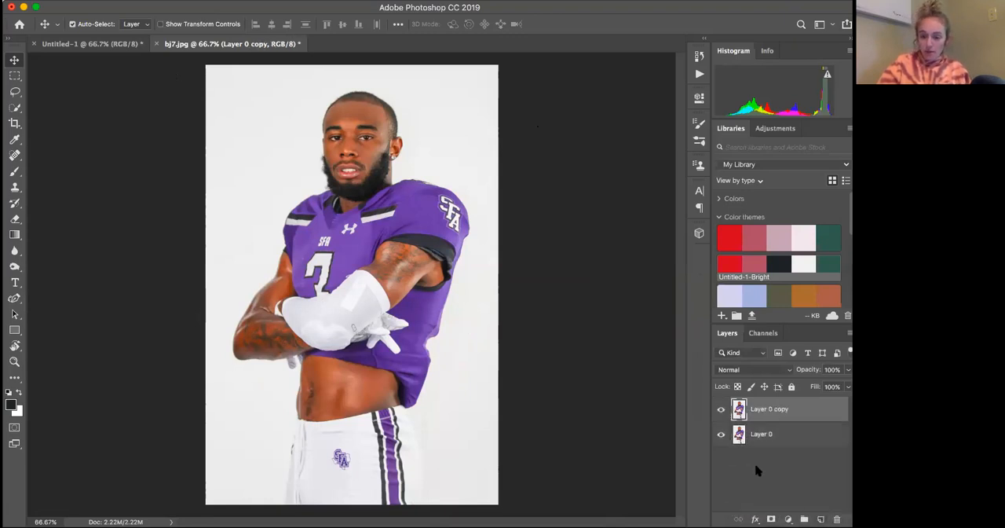
{"action": "left_click", "coordinate": [721, 434]}
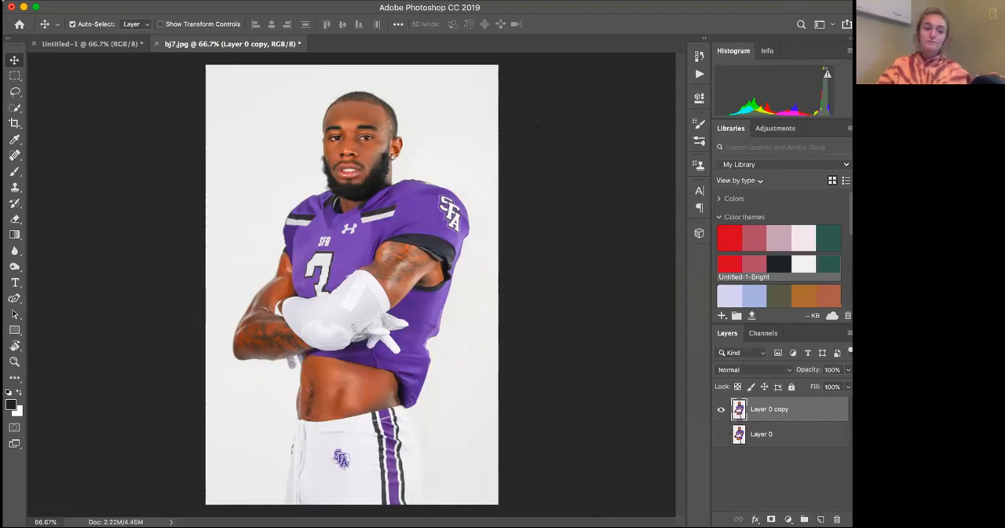
Quick-select the light backdrop along the left side of the football player, from head to pants
{"action": "left_click", "coordinate": [14, 107]}
{"action": "mouse_move", "coordinate": [271, 107]}
{"action": "left_mouse_down"}
{"action": "mouse_move", "coordinate": [256, 206]}
{"action": "mouse_move", "coordinate": [205, 351]}
{"action": "mouse_move", "coordinate": [208, 392]}
{"action": "mouse_move", "coordinate": [252, 406]}
{"action": "mouse_move", "coordinate": [286, 385]}
{"action": "left_mouse_up"}
{"action": "left_click_drag", "start_coordinate": [312, 429], "coordinate": [287, 490]}
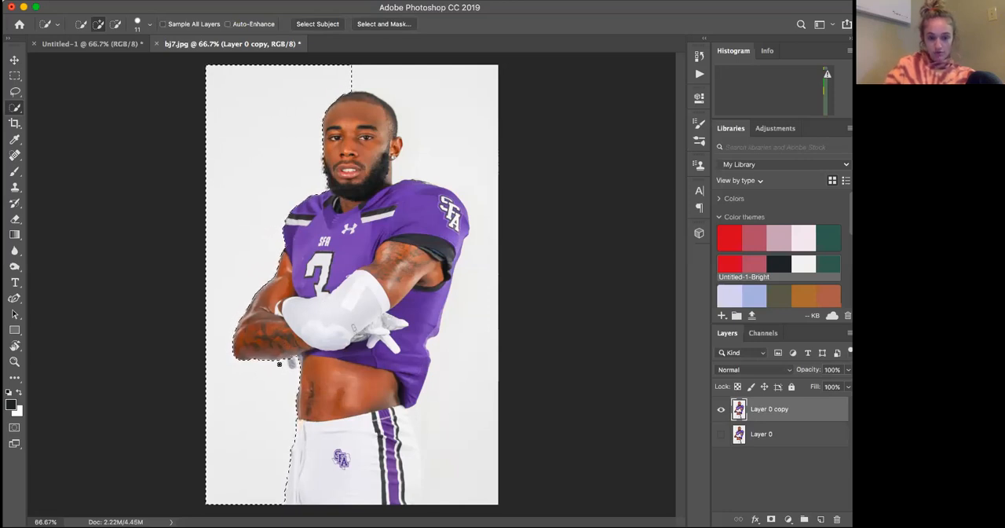
Reduce the Quick Selection brush to 1 px and subtract the stray beard hairs along the left cheek from the backdrop selection
{"action": "scroll", "coordinate": [278, 364], "scroll_direction": "up", "scroll_amount": 5}
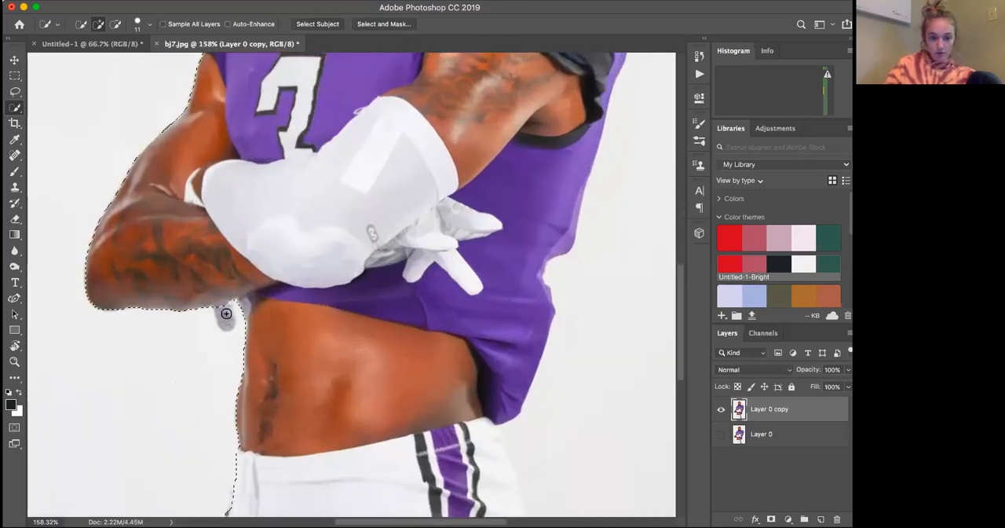
{"action": "scroll", "coordinate": [230, 324], "scroll_direction": "down", "scroll_amount": 4}
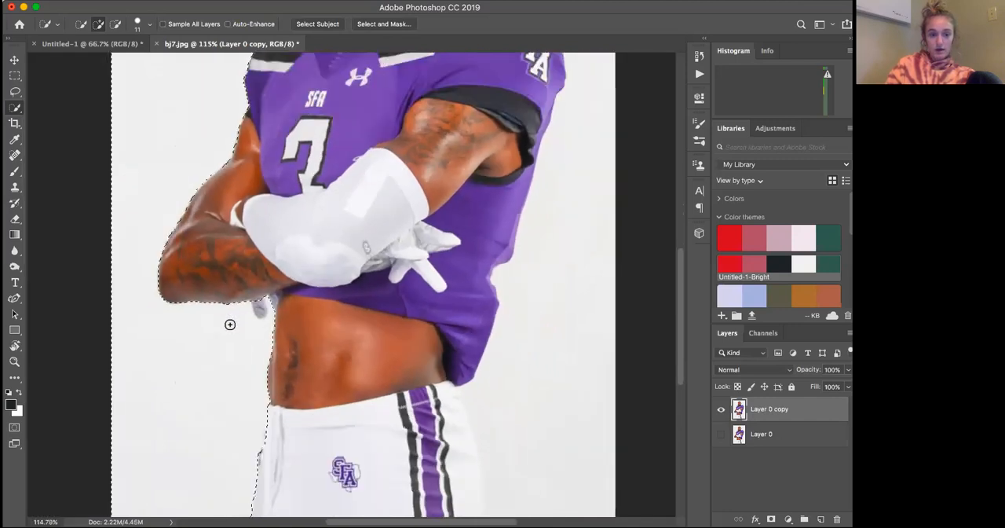
{"action": "scroll", "coordinate": [229, 324], "scroll_direction": "up", "scroll_amount": 5}
{"action": "scroll", "coordinate": [230, 324], "scroll_direction": "down", "scroll_amount": 2}
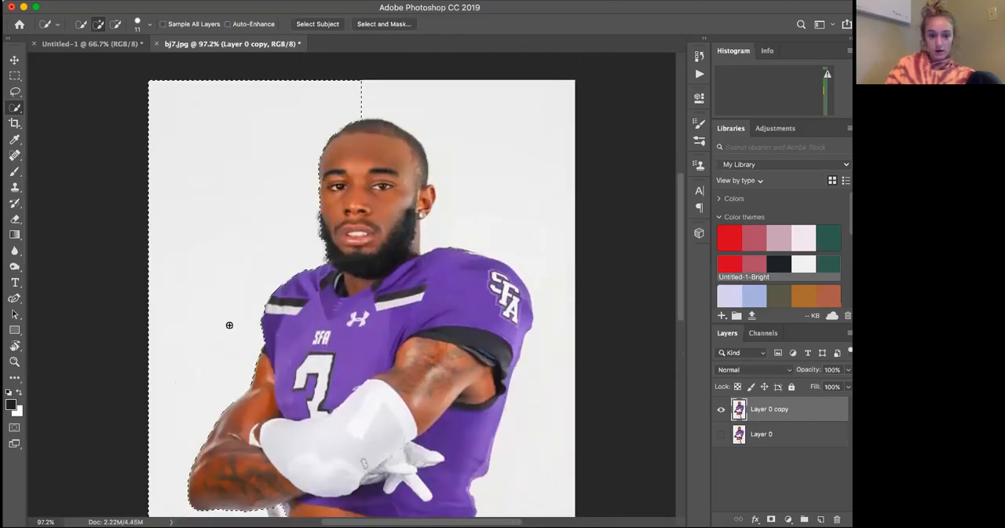
{"action": "scroll", "coordinate": [229, 324], "scroll_direction": "up", "scroll_amount": 3}
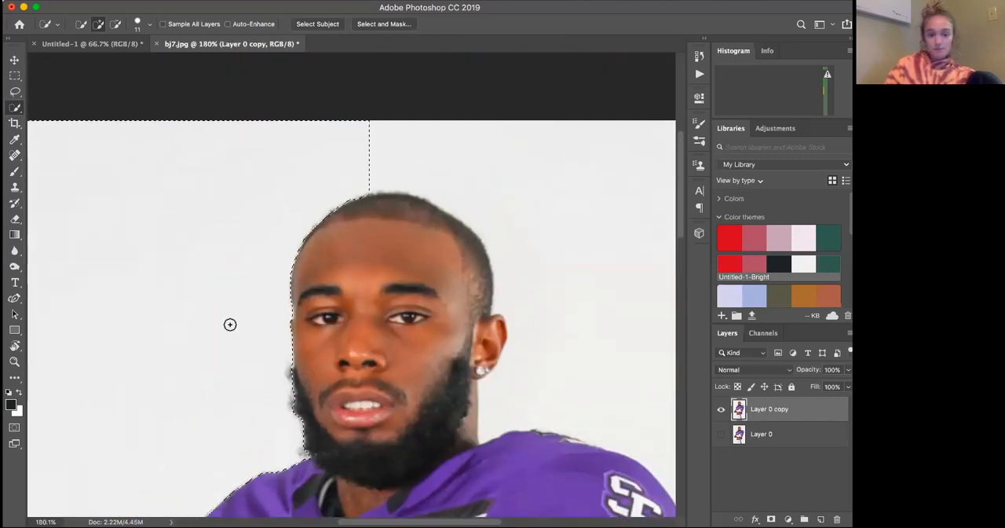
{"action": "scroll", "coordinate": [328, 307], "scroll_direction": "up", "scroll_amount": 3}
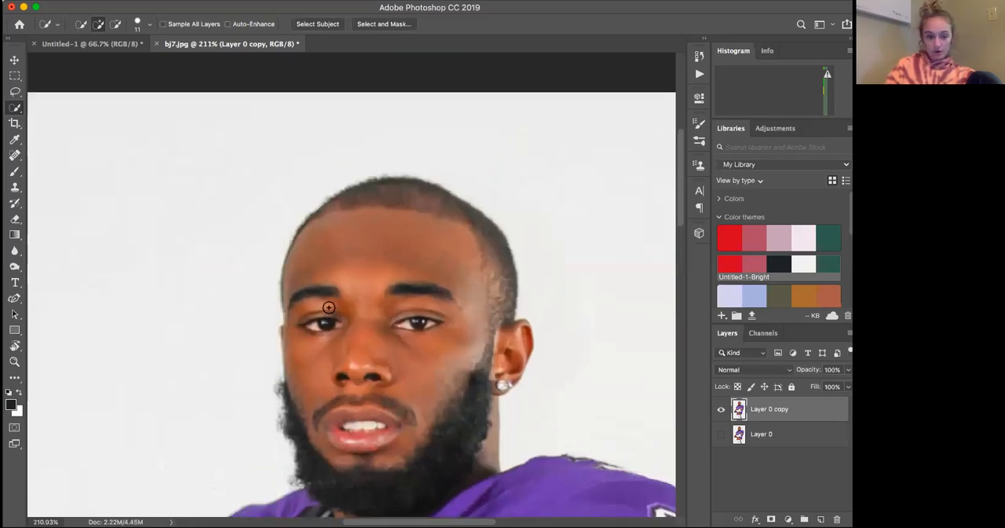
{"action": "scroll", "coordinate": [328, 307], "scroll_direction": "down", "scroll_amount": 5}
{"action": "scroll", "coordinate": [328, 307], "scroll_direction": "up", "scroll_amount": 5}
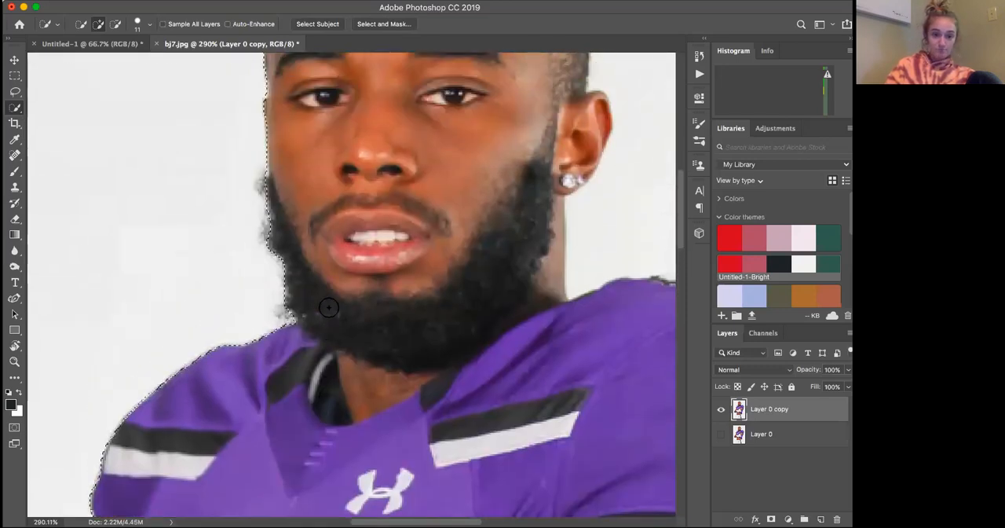
{"action": "left_click", "coordinate": [139, 24]}
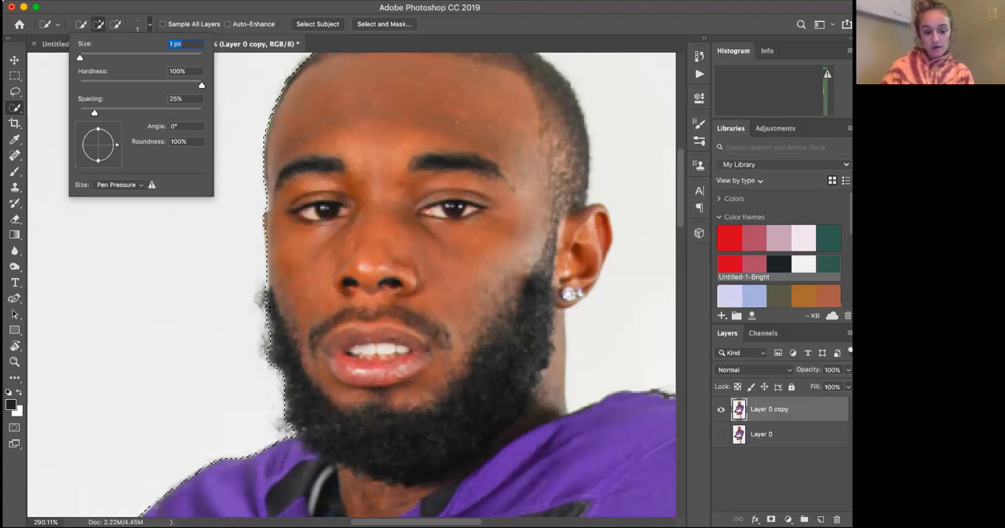
{"action": "key", "text": "alt"}
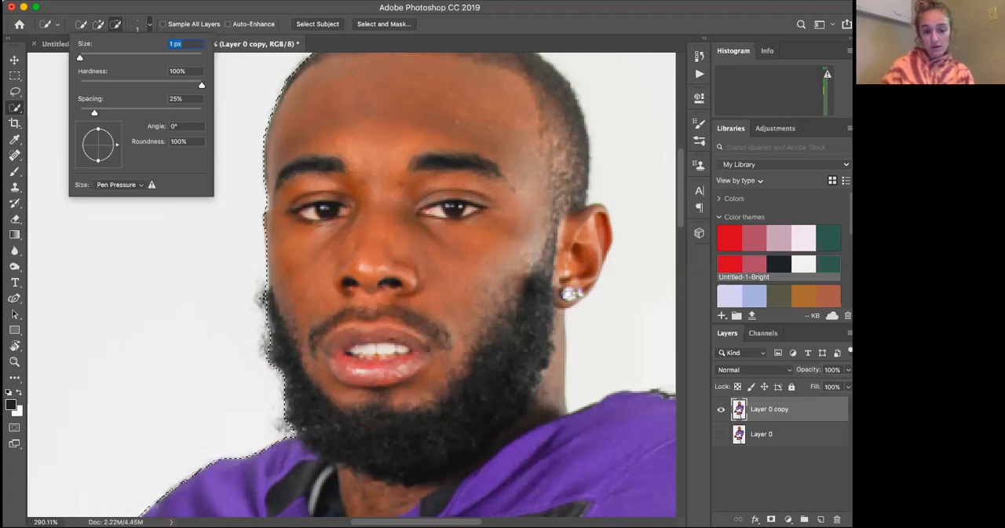
{"action": "key", "text": "Return"}
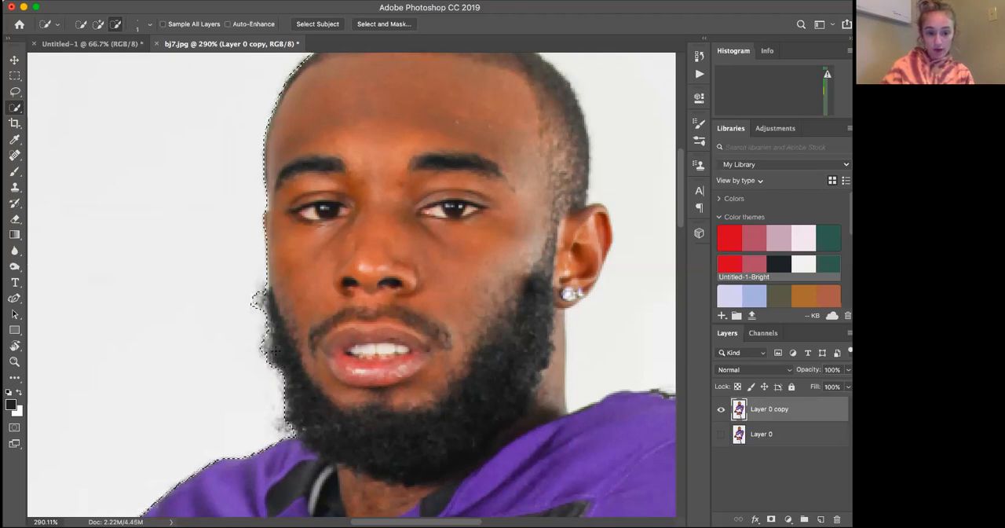
{"action": "key", "text": "super+equal"}
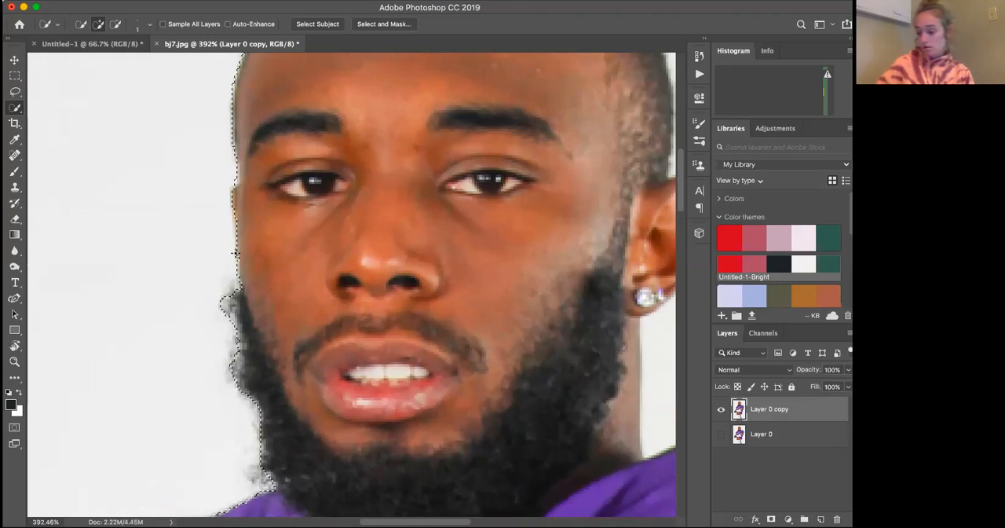
{"action": "key", "text": "alt"}
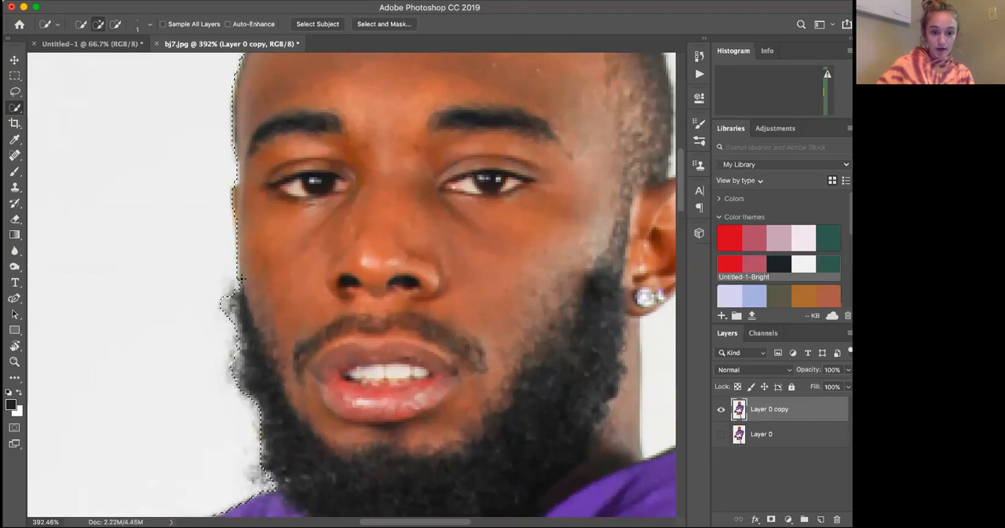
Add the backdrop over the head and right shoulder to the selection, and subtract the jersey's shoulder trim from it
{"action": "scroll", "coordinate": [309, 298], "scroll_direction": "down", "scroll_amount": 2}
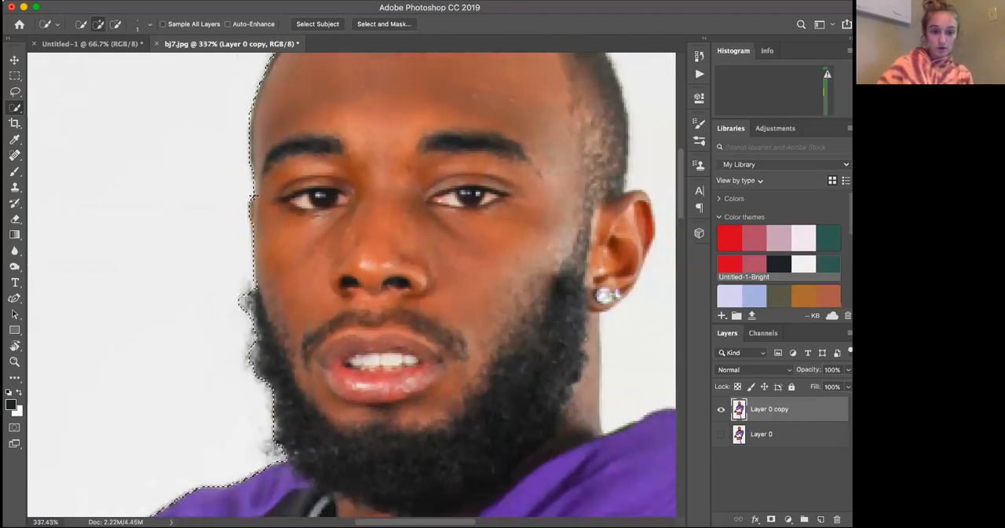
{"action": "scroll", "coordinate": [340, 281], "scroll_direction": "down", "scroll_amount": 3}
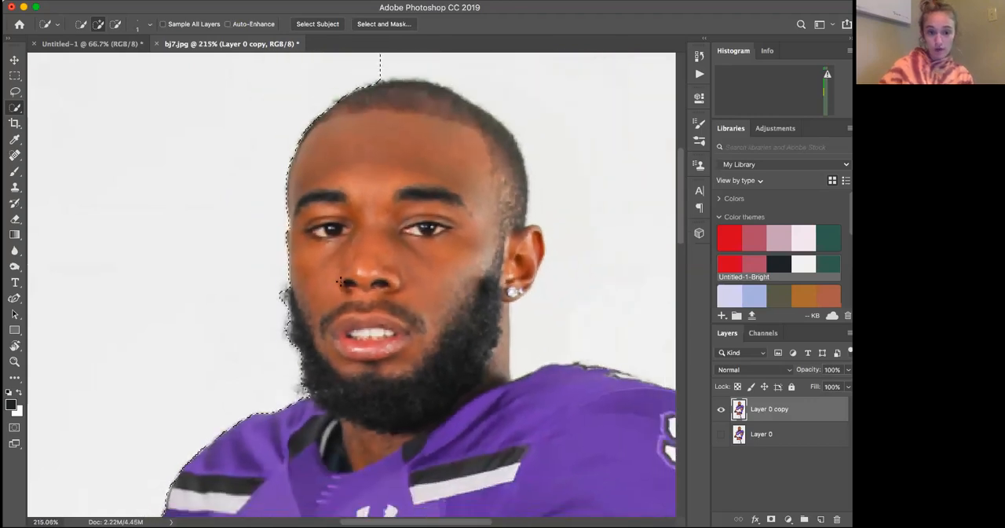
{"action": "scroll", "coordinate": [469, 130], "scroll_direction": "down", "scroll_amount": 1}
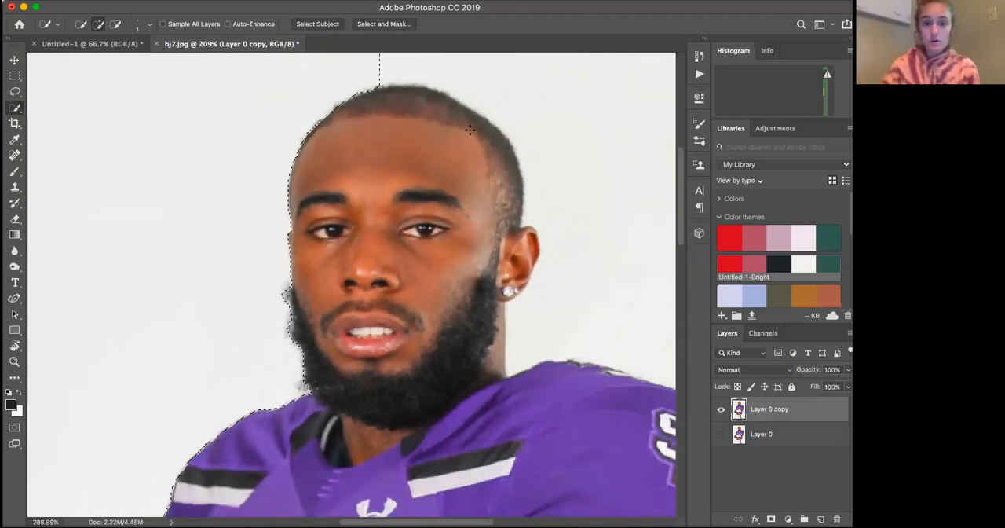
{"action": "scroll", "coordinate": [469, 129], "scroll_direction": "down", "scroll_amount": 2}
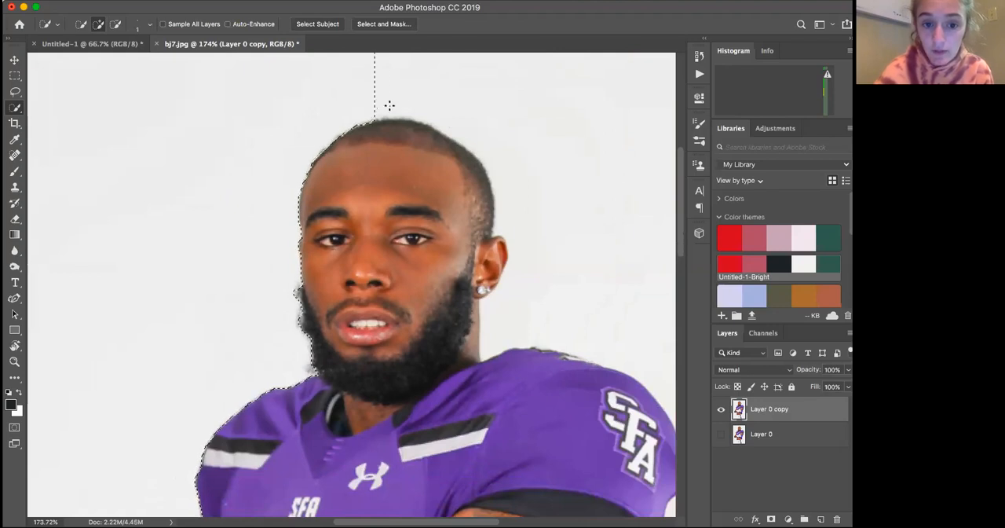
{"action": "mouse_move", "coordinate": [511, 130]}
{"action": "left_mouse_down"}
{"action": "mouse_move", "coordinate": [543, 184]}
{"action": "mouse_move", "coordinate": [542, 222]}
{"action": "left_mouse_up"}
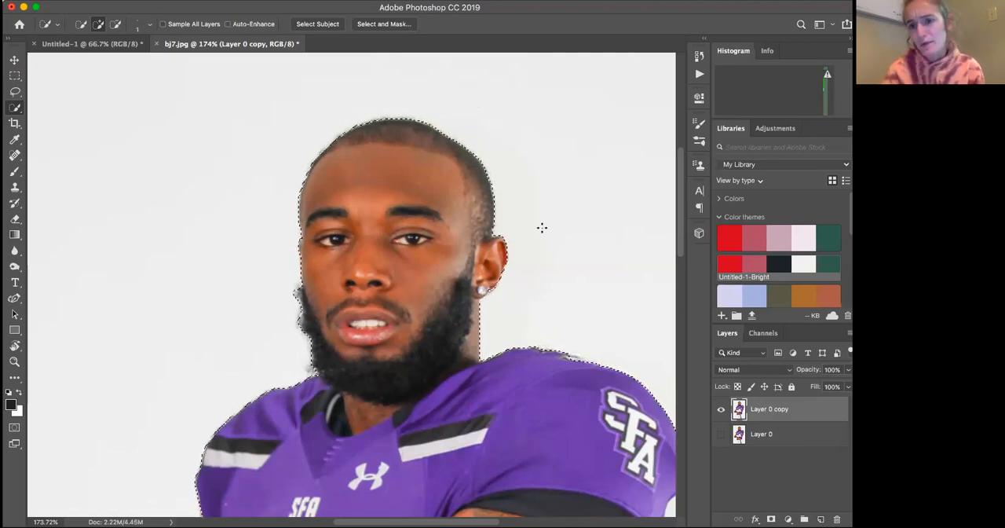
{"action": "scroll", "coordinate": [542, 228], "scroll_direction": "up", "scroll_amount": 3}
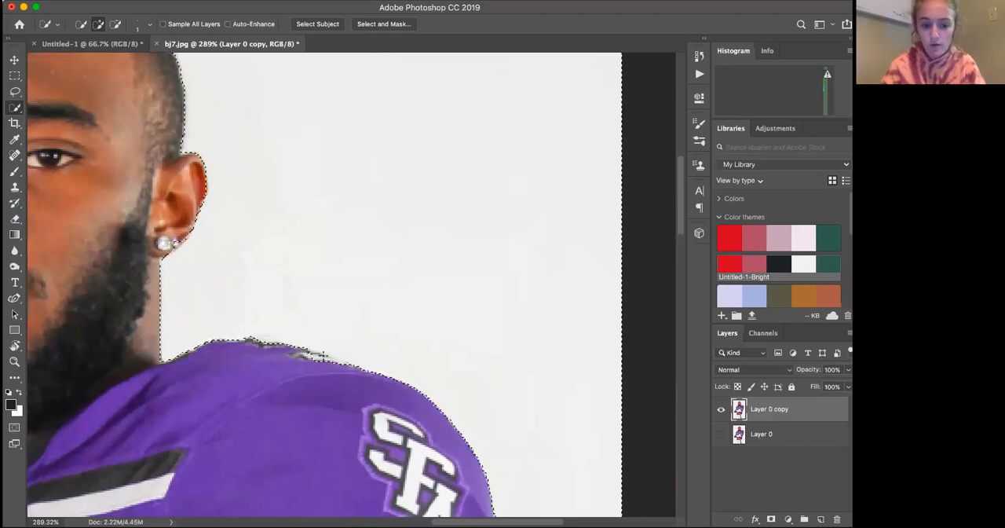
{"action": "key", "text": "alt"}
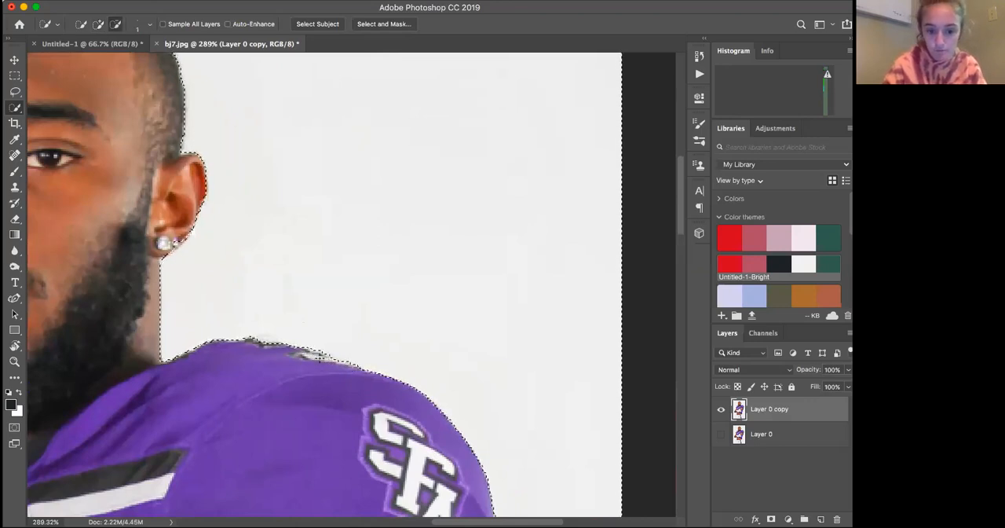
Extend the backdrop selection down the right side of the jersey and pants to the photo's bottom edge
{"action": "scroll", "coordinate": [324, 355], "scroll_direction": "down", "scroll_amount": 4}
{"action": "scroll", "coordinate": [324, 355], "scroll_direction": "down", "scroll_amount": 10}
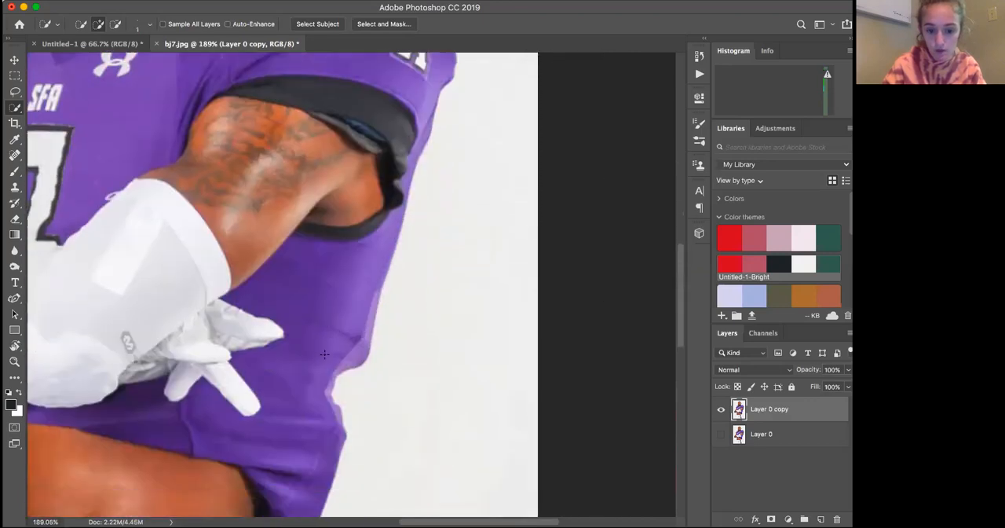
{"action": "scroll", "coordinate": [555, 124], "scroll_direction": "down", "scroll_amount": 2}
{"action": "scroll", "coordinate": [554, 125], "scroll_direction": "down", "scroll_amount": 3}
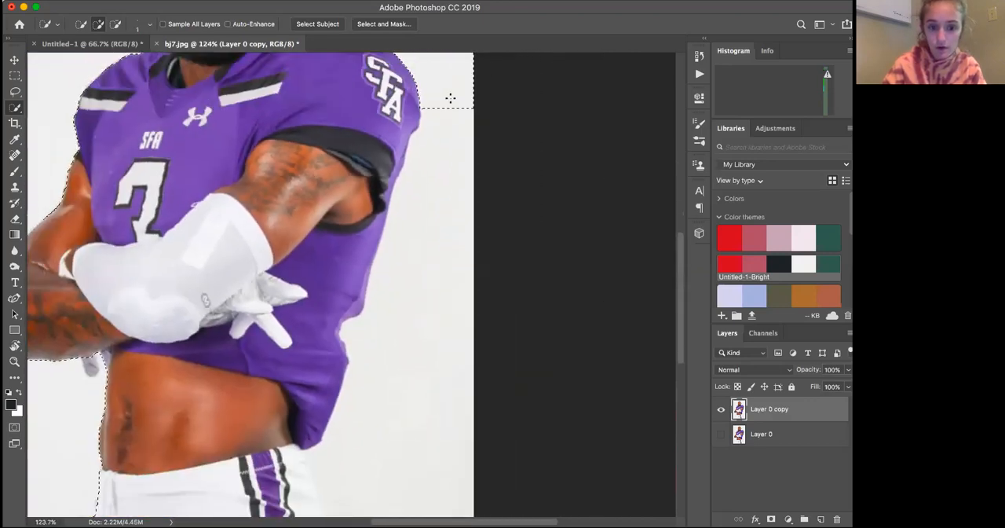
{"action": "mouse_move", "coordinate": [409, 331]}
{"action": "left_mouse_down"}
{"action": "mouse_move", "coordinate": [387, 429]}
{"action": "mouse_move", "coordinate": [375, 355]}
{"action": "mouse_move", "coordinate": [350, 331]}
{"action": "left_mouse_up"}
{"action": "scroll", "coordinate": [364, 450], "scroll_direction": "down", "scroll_amount": 5}
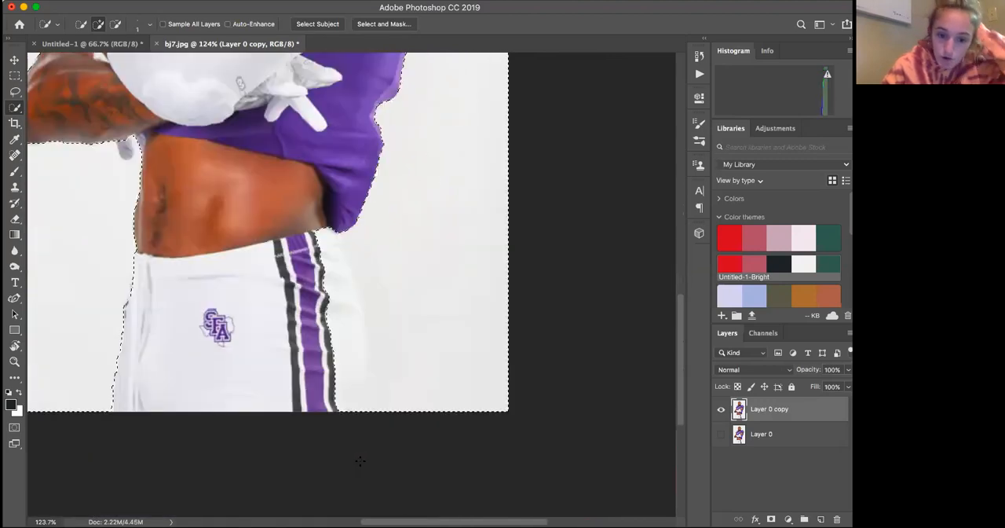
Subtract the white pants area right of the stripes from the selection, refining its edge with a 47 px brush
{"action": "key", "text": "alt"}
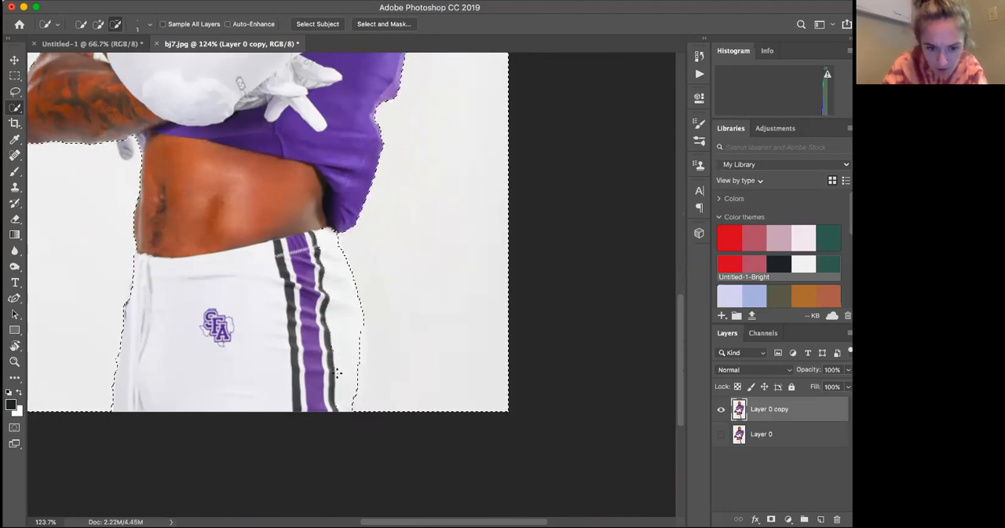
{"action": "left_click", "coordinate": [141, 27]}
{"action": "left_click", "coordinate": [108, 59]}
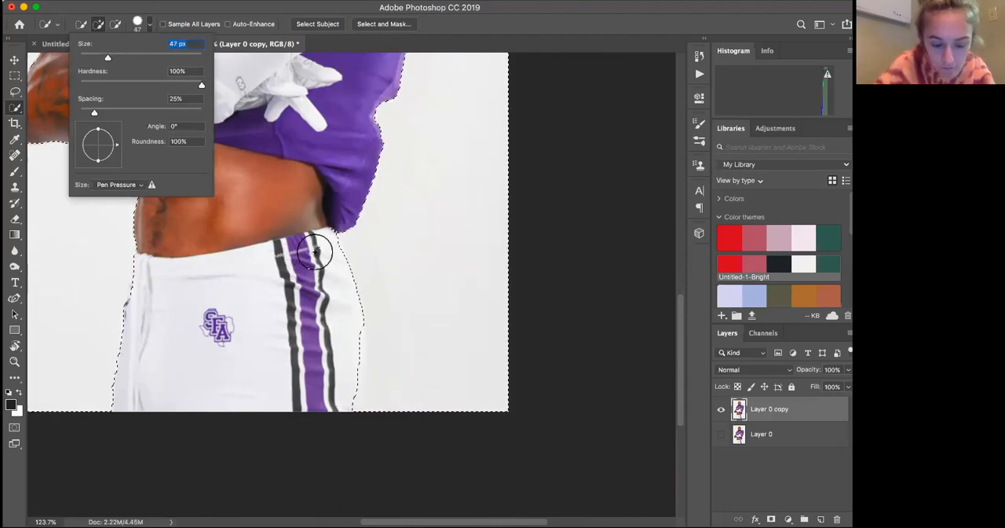
{"action": "left_click", "coordinate": [319, 279], "text": "alt"}
{"action": "left_click_drag", "start_coordinate": [337, 345], "coordinate": [329, 378]}
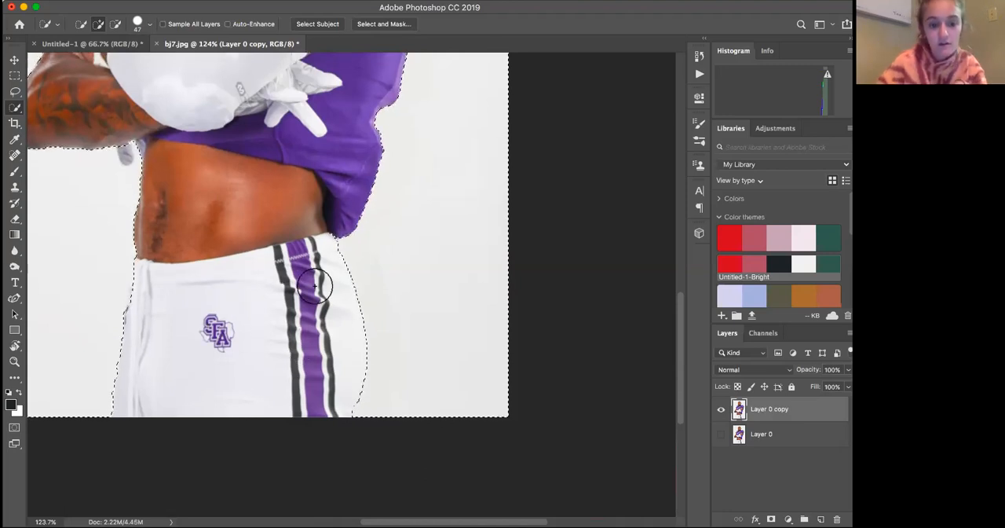
Check the selection around the player and delete the selected backdrop from Layer 0 copy
{"action": "scroll", "coordinate": [289, 270], "scroll_direction": "up", "scroll_amount": 5}
{"action": "scroll", "coordinate": [289, 270], "scroll_direction": "up", "scroll_amount": 15}
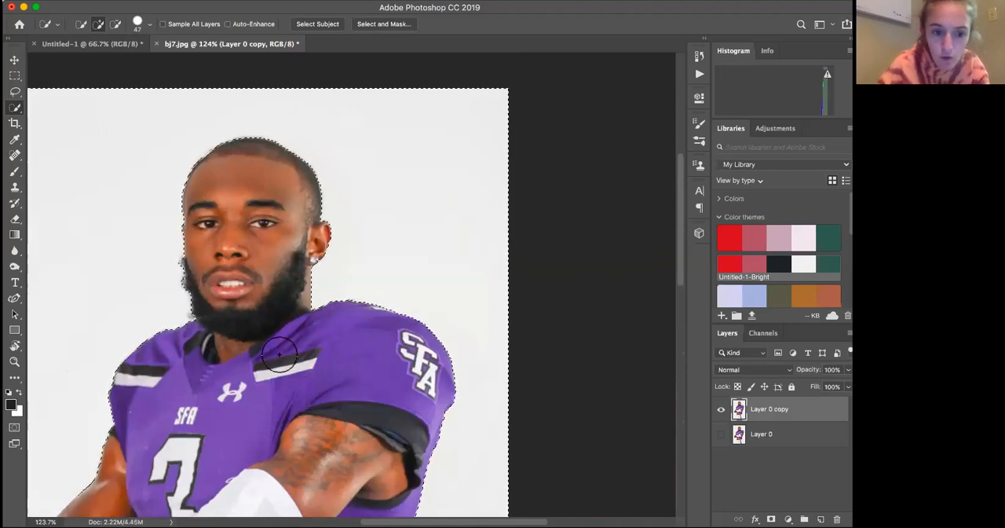
{"action": "scroll", "coordinate": [279, 354], "scroll_direction": "down", "scroll_amount": 3}
{"action": "scroll", "coordinate": [279, 355], "scroll_direction": "left", "scroll_amount": 4}
{"action": "scroll", "coordinate": [279, 354], "scroll_direction": "down", "scroll_amount": 5}
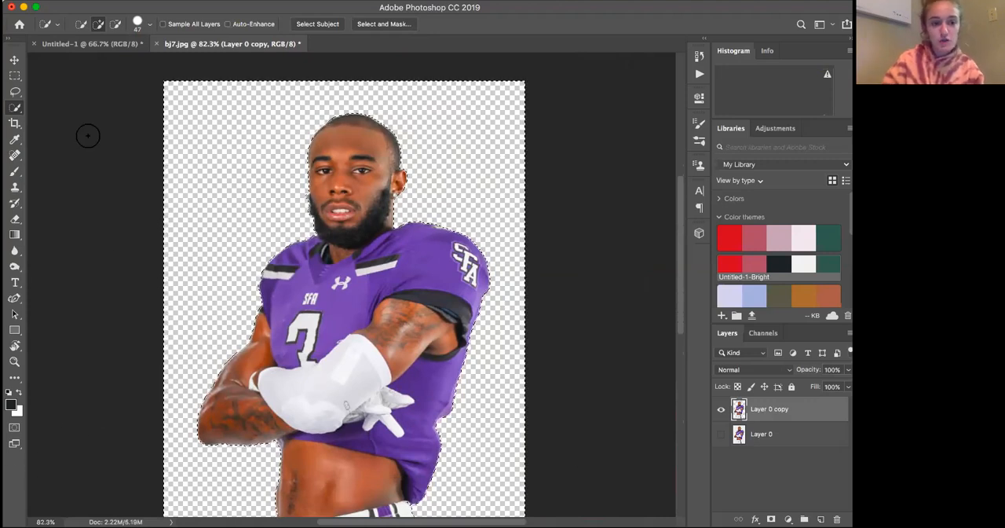
Examine the cutout's edges around the head, shoulders, pants and forearm for leftover backdrop
{"action": "left_click", "coordinate": [11, 53]}
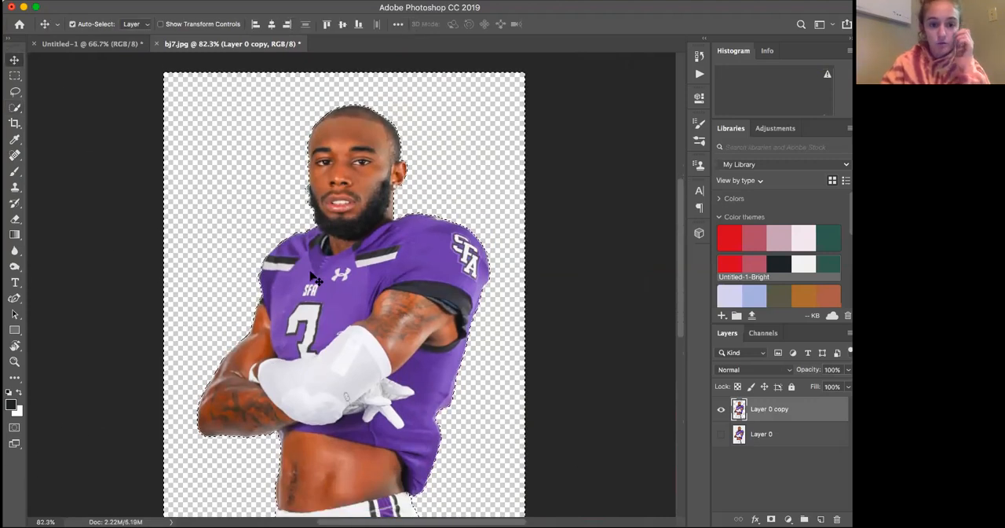
{"action": "scroll", "coordinate": [314, 279], "scroll_direction": "up", "scroll_amount": 3}
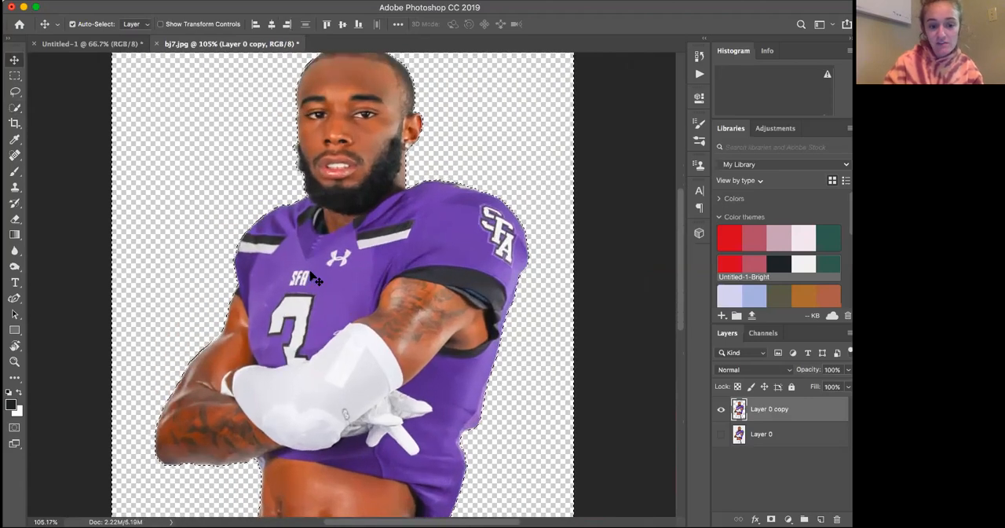
{"action": "scroll", "coordinate": [314, 279], "scroll_direction": "up", "scroll_amount": 3}
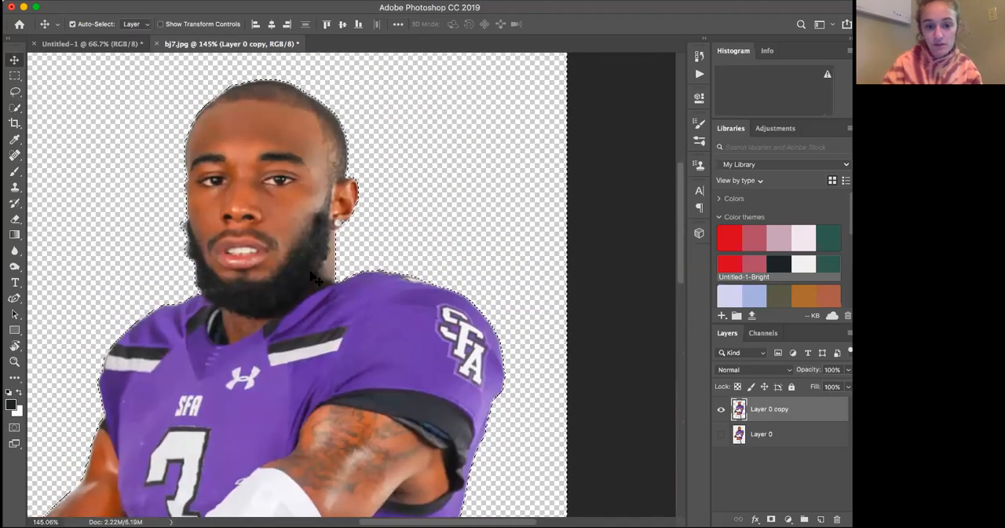
{"action": "scroll", "coordinate": [314, 279], "scroll_direction": "left", "scroll_amount": 2}
{"action": "scroll", "coordinate": [314, 278], "scroll_direction": "down", "scroll_amount": 5}
{"action": "scroll", "coordinate": [312, 276], "scroll_direction": "down", "scroll_amount": 5}
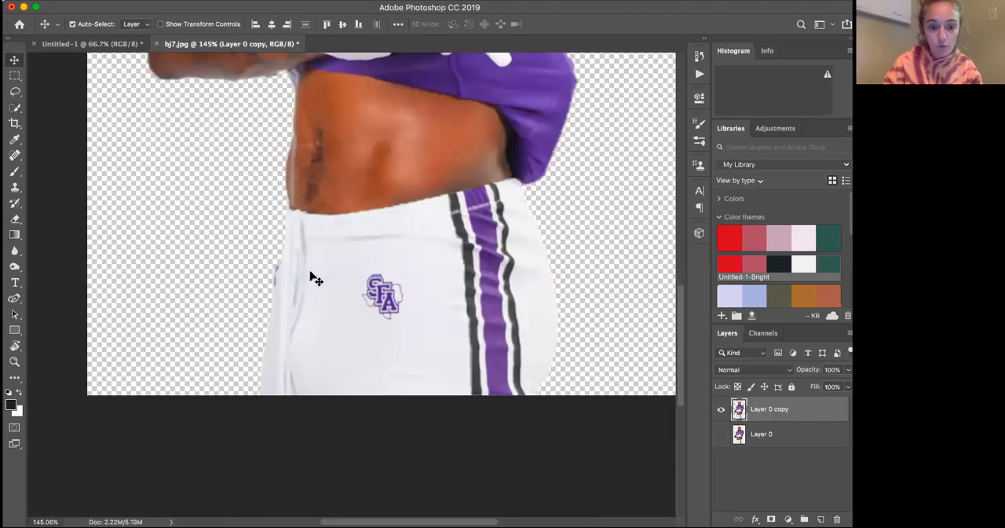
{"action": "scroll", "coordinate": [312, 276], "scroll_direction": "up", "scroll_amount": 5}
{"action": "scroll", "coordinate": [302, 294], "scroll_direction": "left", "scroll_amount": 1}
{"action": "scroll", "coordinate": [292, 314], "scroll_direction": "up", "scroll_amount": 4}
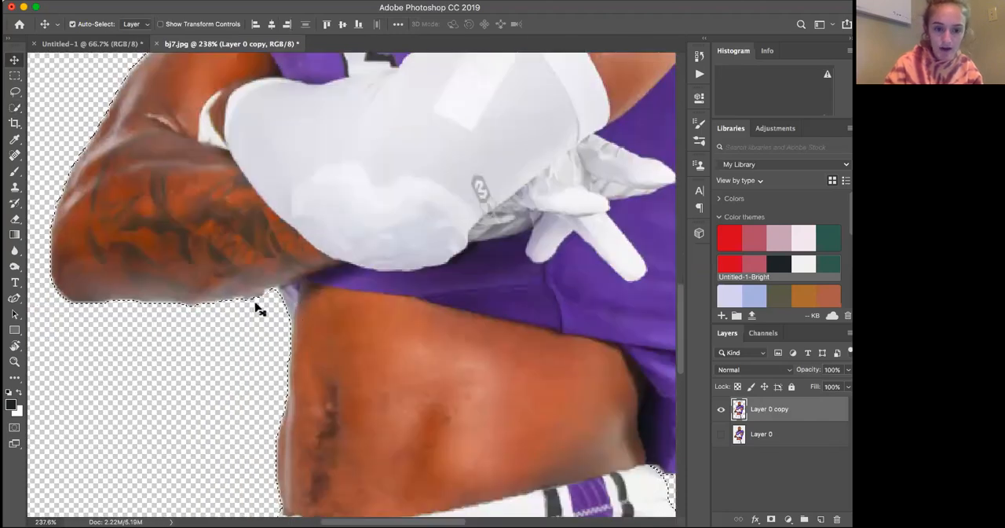
Drop the current selection and quick-select the leftover fringe beneath the tattooed forearm with a 9 px brush
{"action": "left_click", "coordinate": [15, 109]}
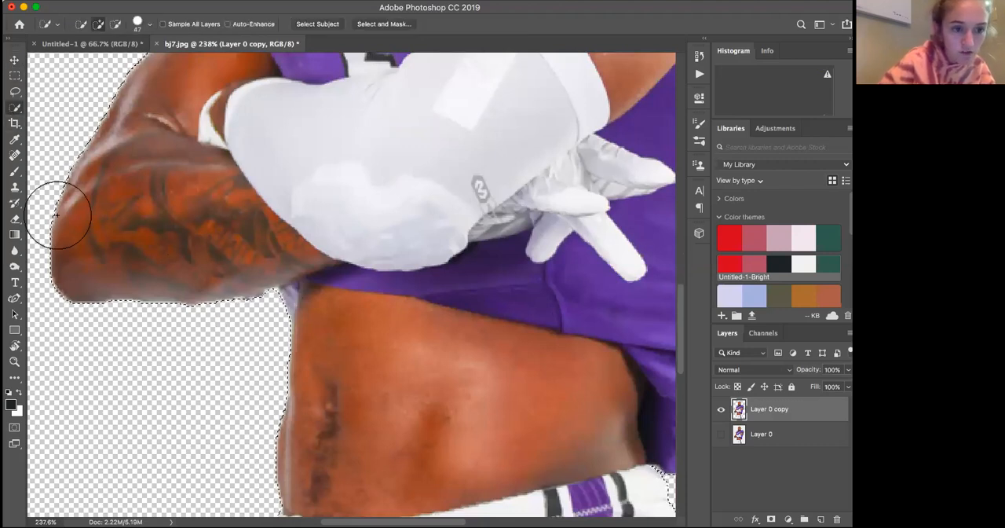
{"action": "right_click", "coordinate": [106, 57]}
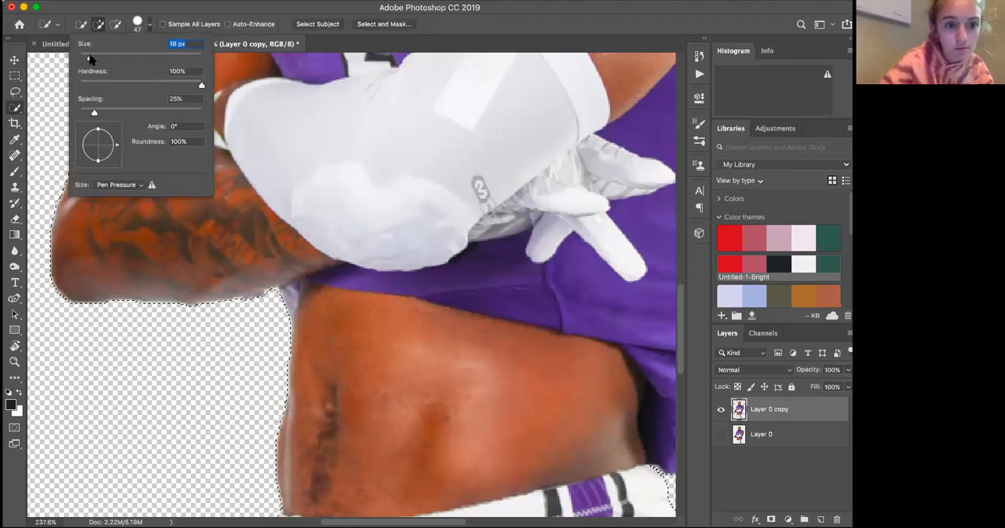
{"action": "left_click_drag", "start_coordinate": [84, 56], "coordinate": [84, 56]}
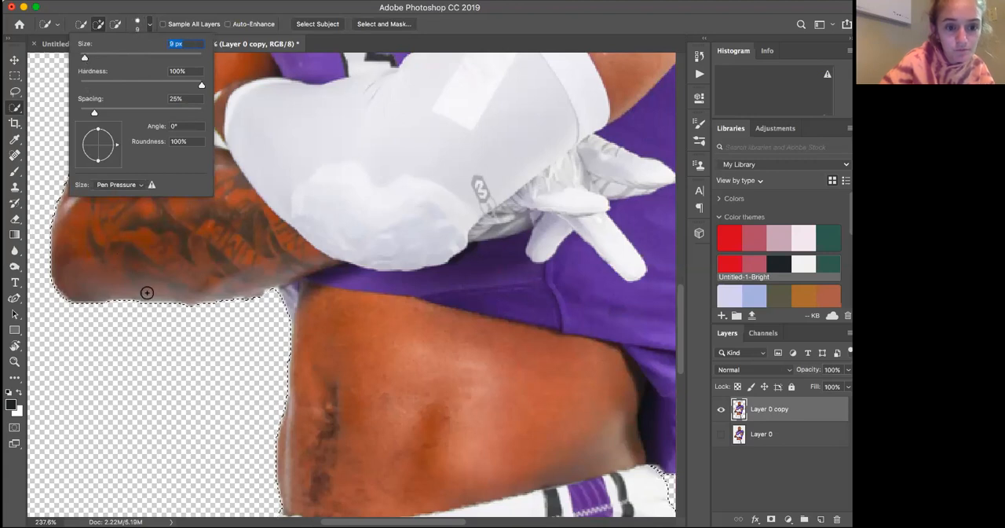
{"action": "left_click", "coordinate": [190, 307], "text": "alt"}
{"action": "key", "text": "super+d"}
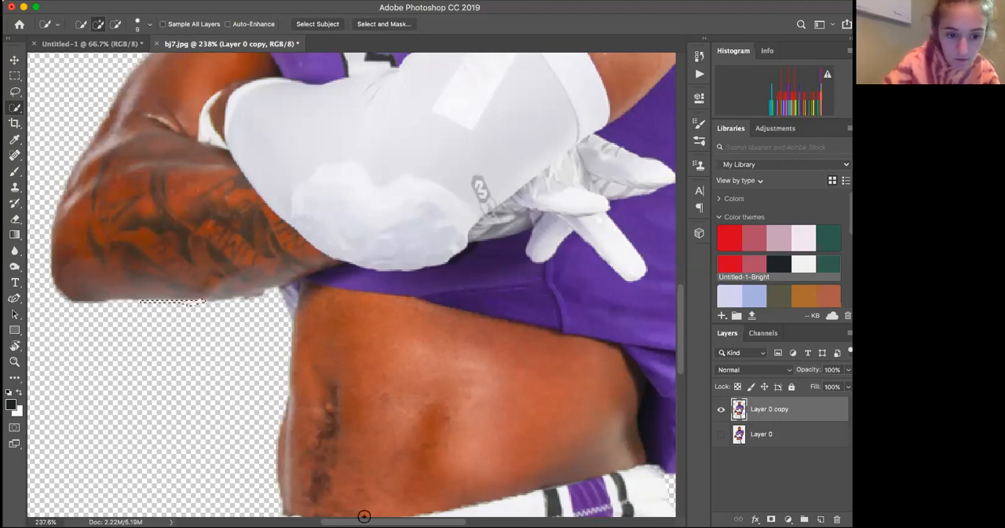
Extend the selection along the underside of the tattooed forearm and delete the leftover fringe there
{"action": "left_click_drag", "start_coordinate": [261, 298], "coordinate": [202, 307]}
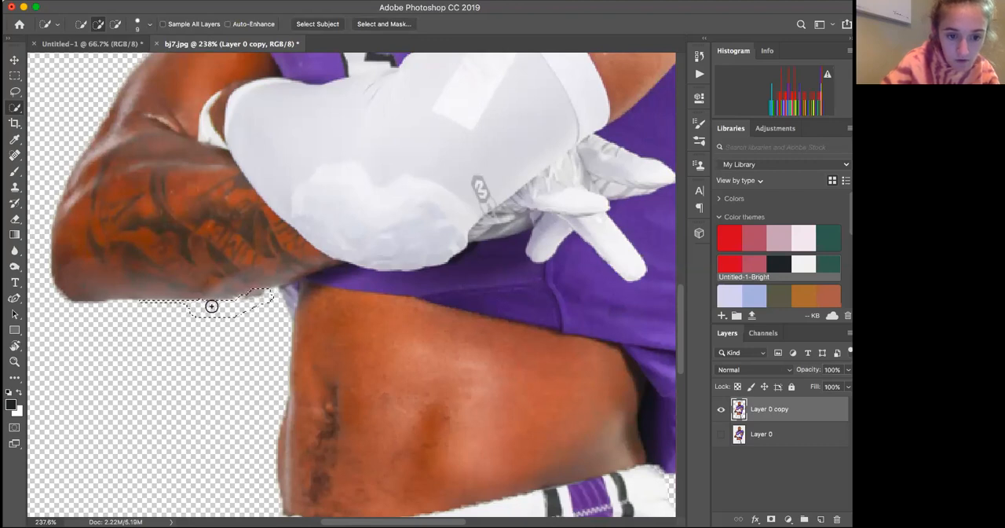
{"action": "scroll", "coordinate": [211, 306], "scroll_direction": "down", "scroll_amount": 3}
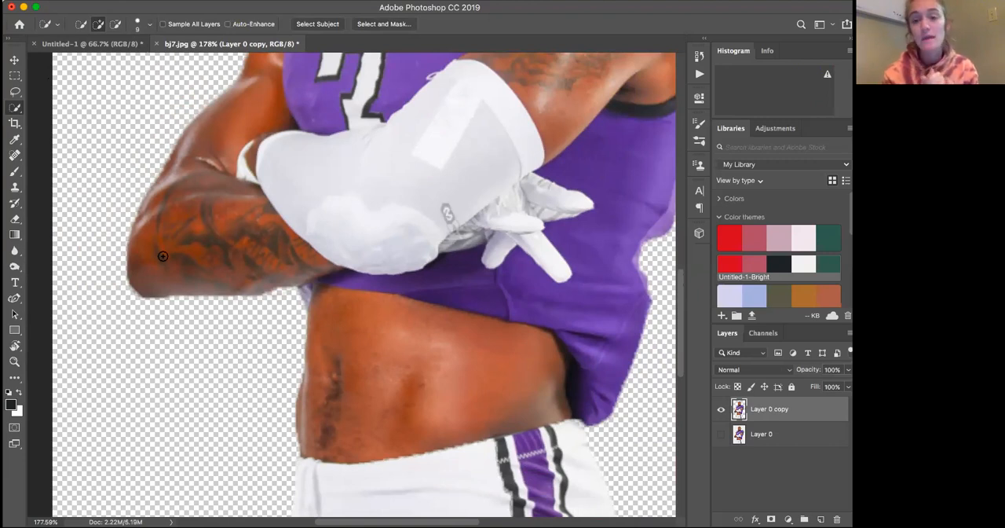
{"action": "scroll", "coordinate": [163, 256], "scroll_direction": "down", "scroll_amount": 9}
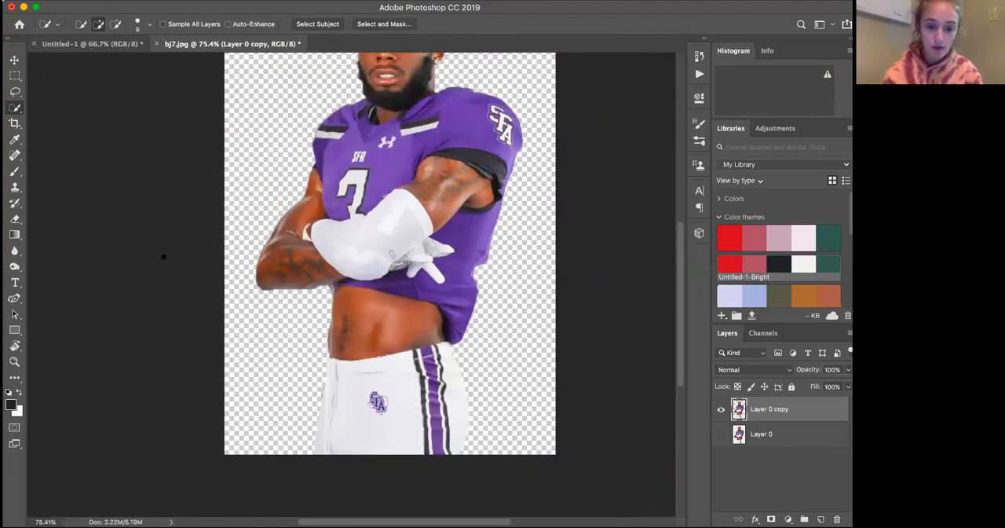
{"action": "scroll", "coordinate": [162, 256], "scroll_direction": "down", "scroll_amount": 2}
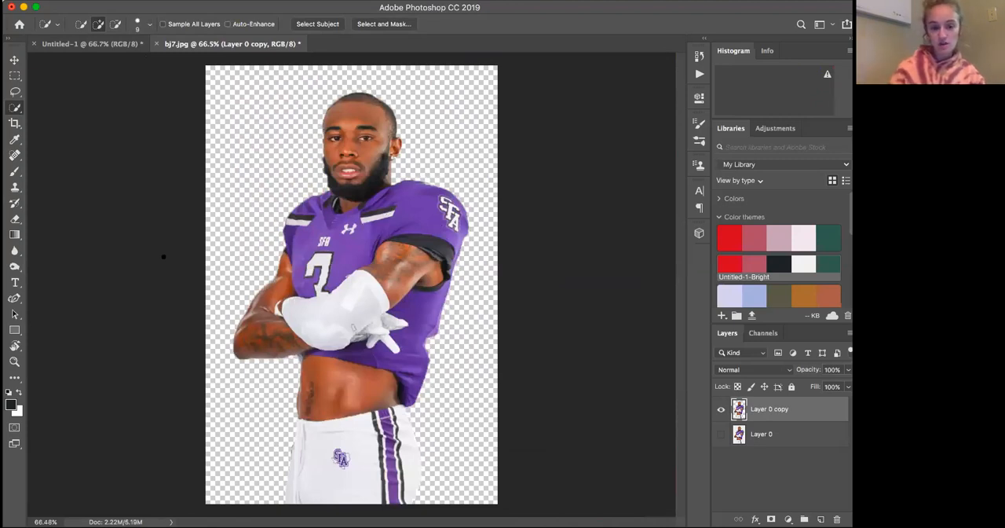
Float the bj7.jpg document in its own window and move the player cutout into the Untitled-1 document
{"action": "left_click", "coordinate": [14, 60]}
{"action": "left_click_drag", "start_coordinate": [386, 227], "coordinate": [421, 206]}
{"action": "left_click_drag", "start_coordinate": [353, 209], "coordinate": [385, 218]}
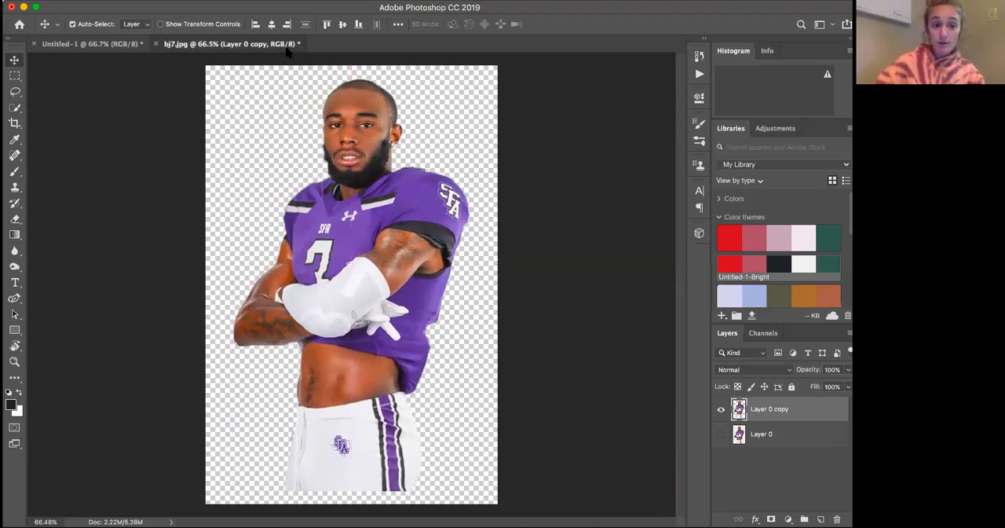
{"action": "left_click_drag", "start_coordinate": [288, 49], "coordinate": [498, 84]}
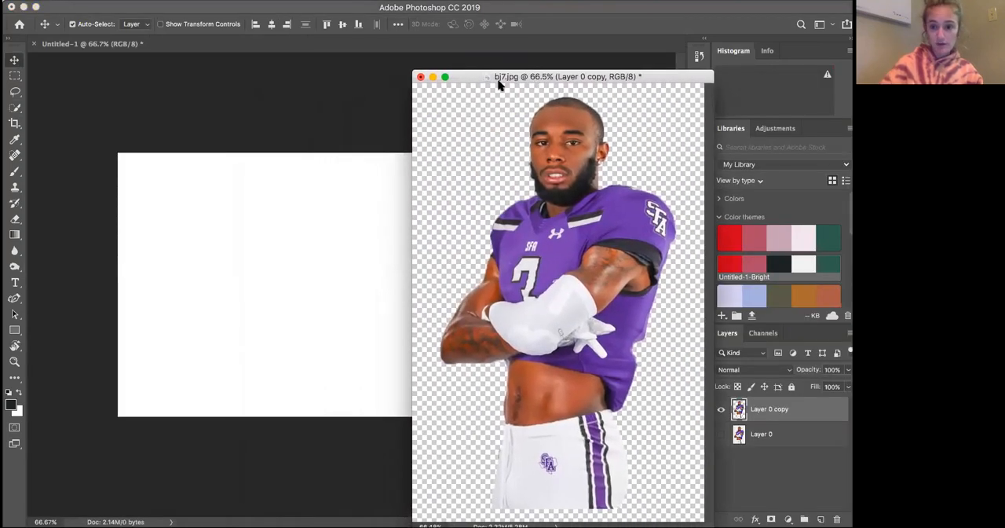
{"action": "left_click_drag", "start_coordinate": [541, 280], "coordinate": [352, 305]}
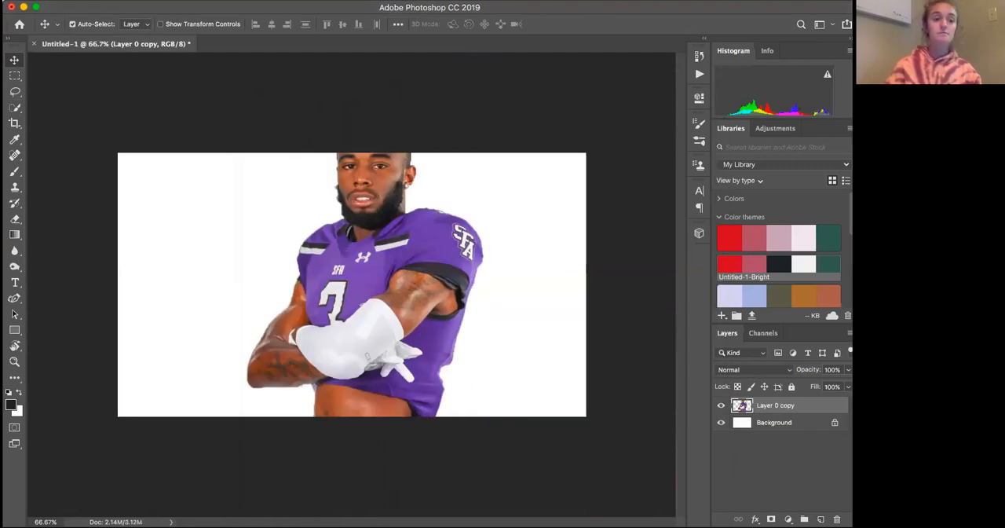
Scale the player cutout to 57.03% with its proportions kept and position it near the middle of the canvas
{"action": "left_click", "coordinate": [48, 0]}
{"action": "mouse_move", "coordinate": [112, 0]}
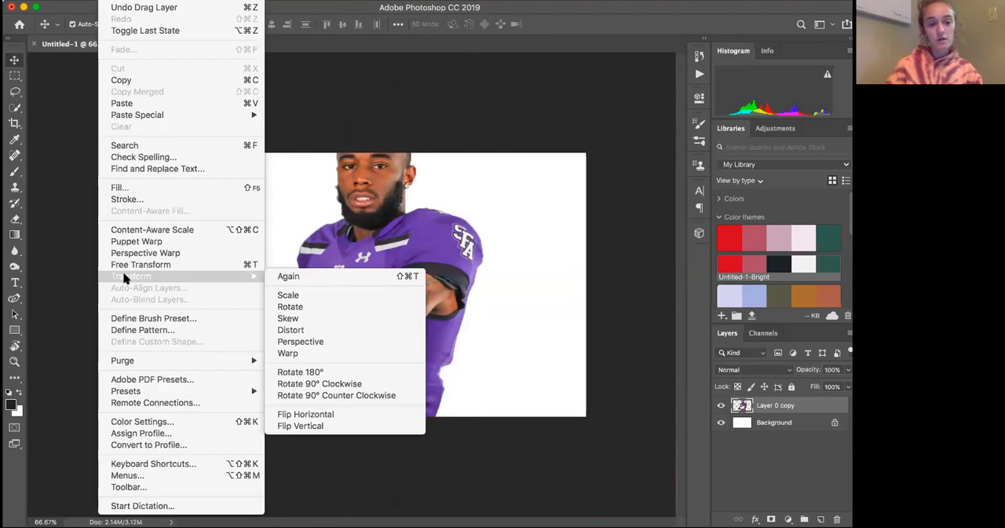
{"action": "mouse_move", "coordinate": [253, 276]}
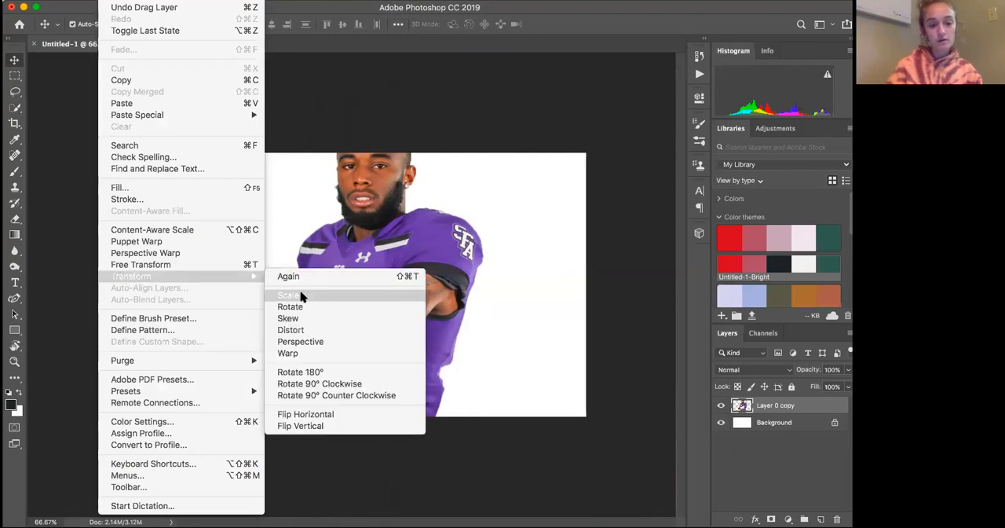
{"action": "left_click", "coordinate": [290, 295]}
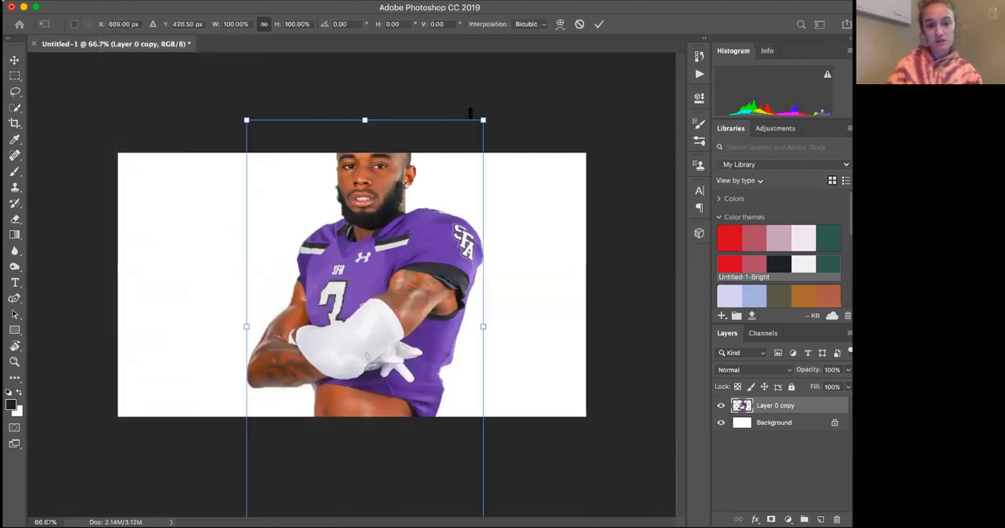
{"action": "left_click_drag", "start_coordinate": [483, 120], "coordinate": [450, 183]}
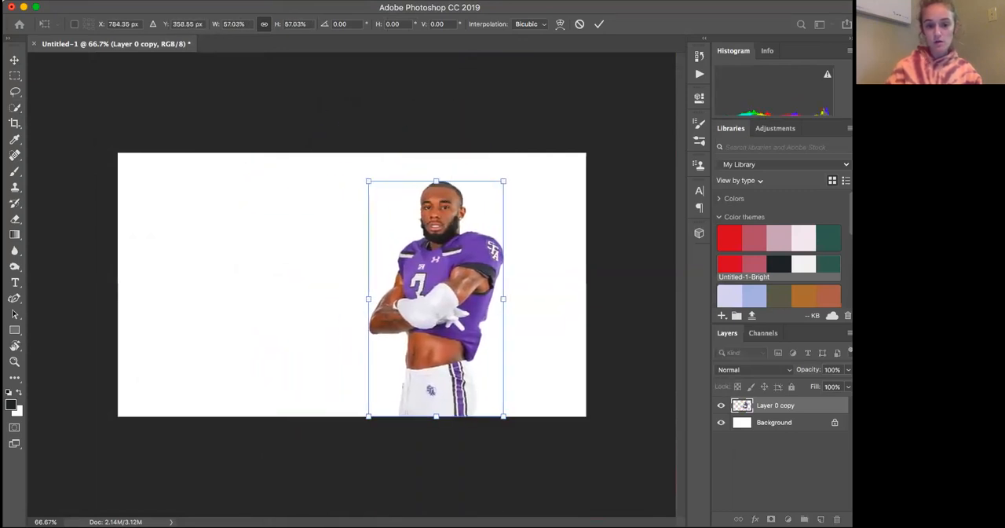
{"action": "left_click_drag", "start_coordinate": [469, 271], "coordinate": [499, 271]}
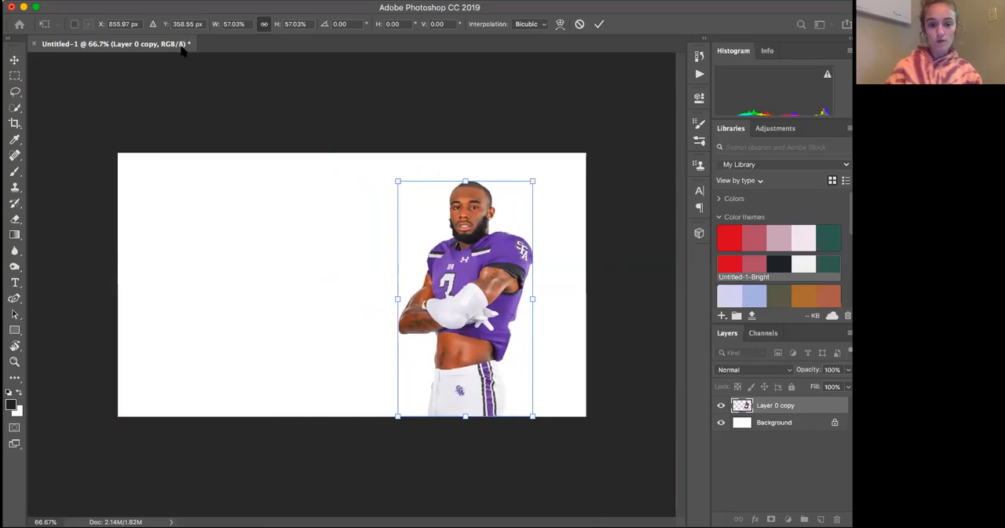
{"action": "key", "text": "Return"}
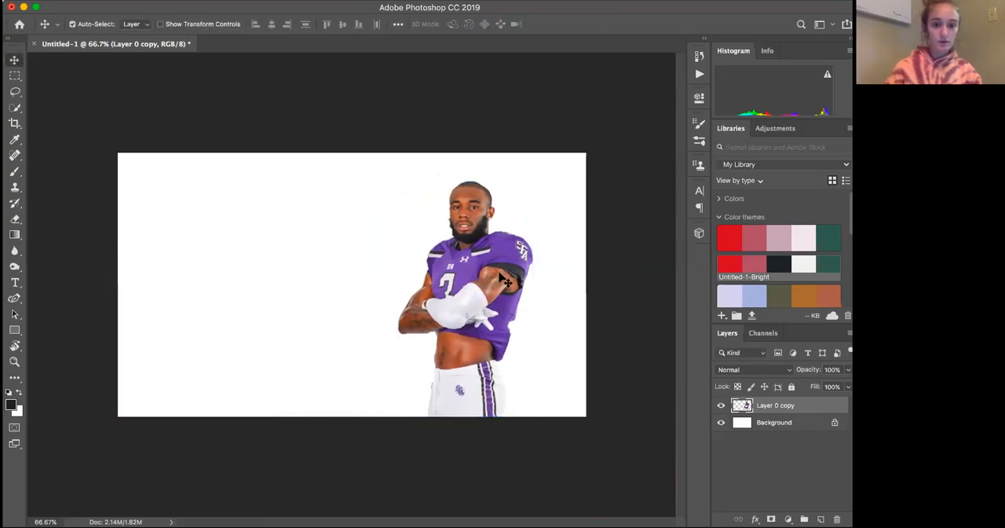
{"action": "left_click_drag", "start_coordinate": [502, 276], "coordinate": [388, 277]}
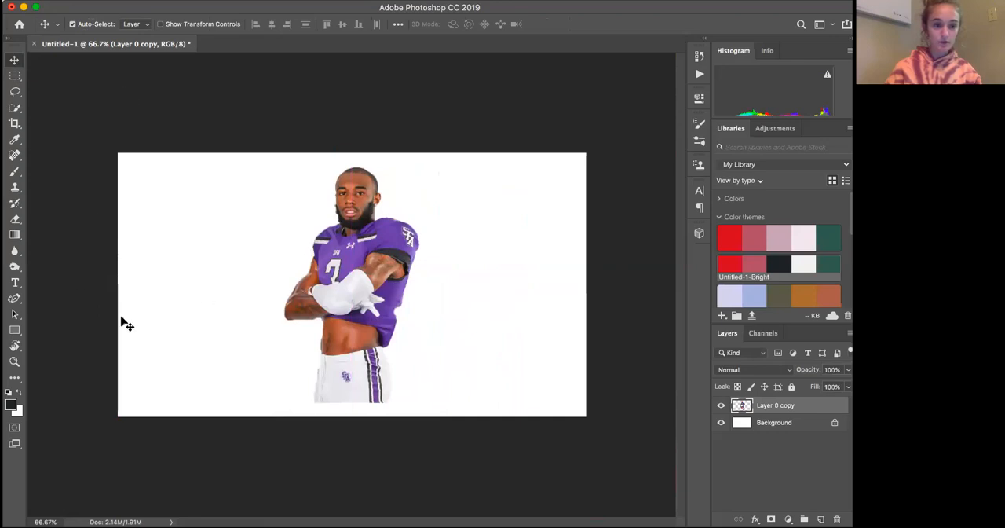
Set the foreground color to black (000000)
{"action": "left_click", "coordinate": [11, 405]}
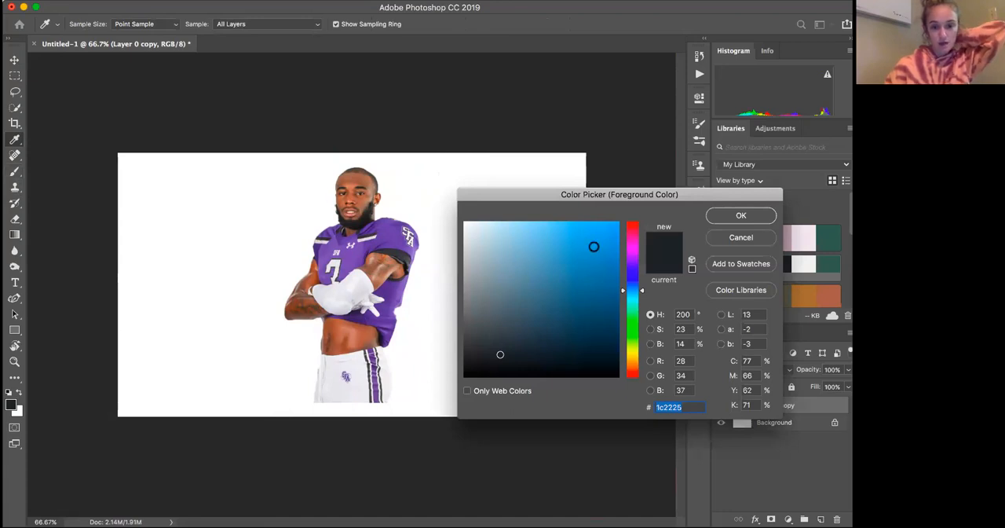
{"action": "left_click_drag", "start_coordinate": [537, 354], "coordinate": [526, 389]}
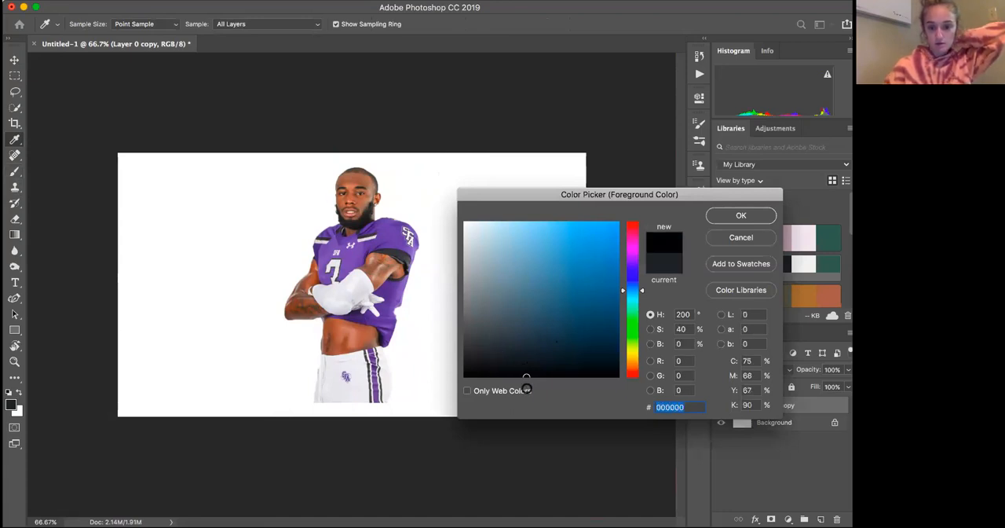
{"action": "left_click", "coordinate": [745, 218]}
{"action": "key", "text": "v"}
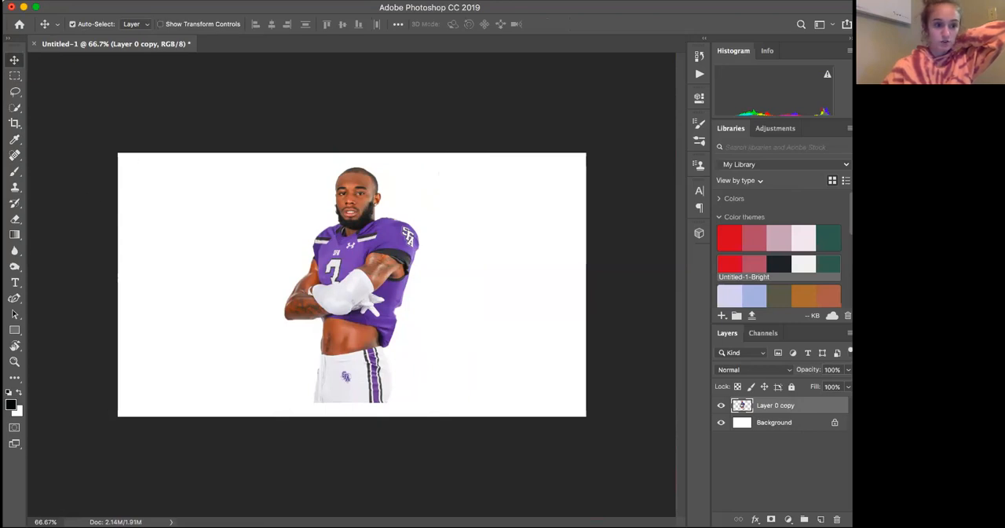
Try painting black around the player with a 162 px brush and undo the strokes
{"action": "left_click", "coordinate": [14, 171]}
{"action": "mouse_move", "coordinate": [271, 169]}
{"action": "left_mouse_down"}
{"action": "mouse_move", "coordinate": [362, 184]}
{"action": "mouse_move", "coordinate": [360, 220]}
{"action": "mouse_move", "coordinate": [336, 281]}
{"action": "left_mouse_up"}
{"action": "key", "text": "super+z"}
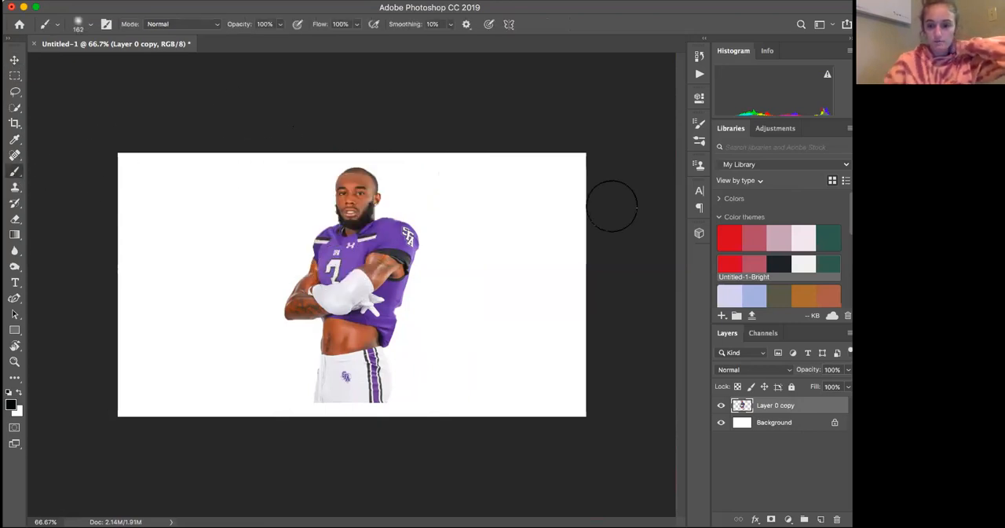
{"action": "mouse_move", "coordinate": [337, 198]}
{"action": "left_mouse_down"}
{"action": "mouse_move", "coordinate": [499, 242]}
{"action": "mouse_move", "coordinate": [431, 288]}
{"action": "left_mouse_up"}
{"action": "key", "text": "super+z"}
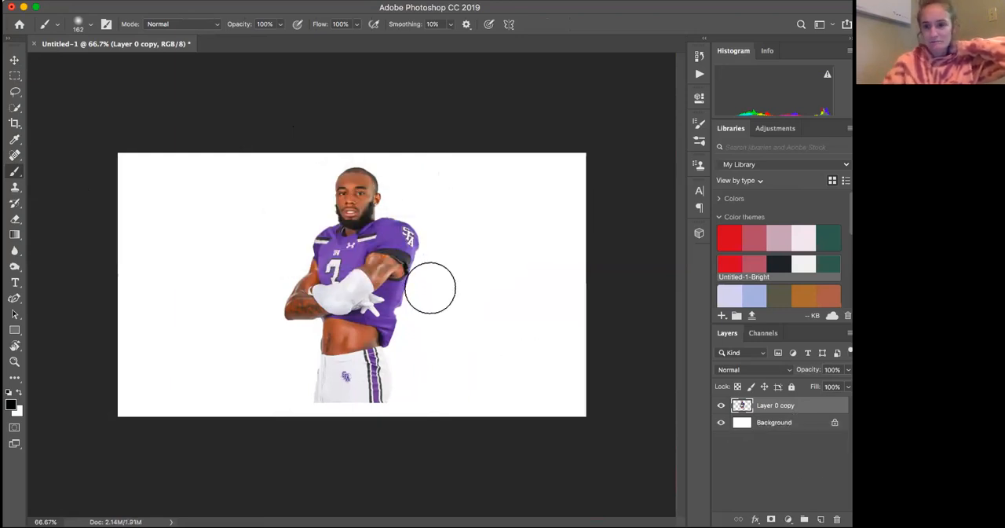
Move the player to the canvas's left edge and paint a large black area beside him with the 162 px brush
{"action": "left_click", "coordinate": [14, 60]}
{"action": "left_click_drag", "start_coordinate": [363, 212], "coordinate": [171, 226]}
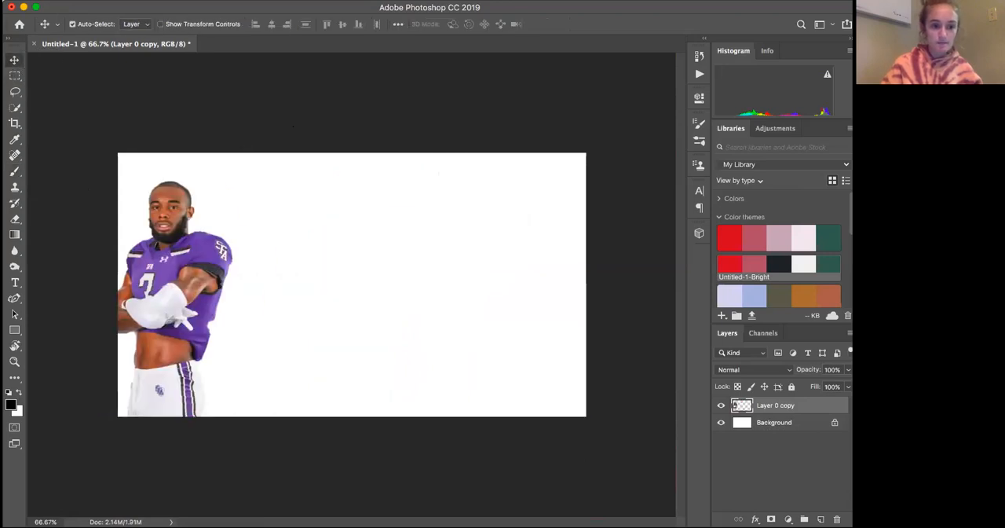
{"action": "left_click", "coordinate": [13, 172]}
{"action": "mouse_move", "coordinate": [424, 188]}
{"action": "left_mouse_down"}
{"action": "mouse_move", "coordinate": [572, 188]}
{"action": "mouse_move", "coordinate": [691, 291]}
{"action": "mouse_move", "coordinate": [372, 429]}
{"action": "mouse_move", "coordinate": [628, 379]}
{"action": "mouse_move", "coordinate": [588, 350]}
{"action": "mouse_move", "coordinate": [605, 314]}
{"action": "mouse_move", "coordinate": [599, 398]}
{"action": "mouse_move", "coordinate": [330, 346]}
{"action": "mouse_move", "coordinate": [424, 306]}
{"action": "mouse_move", "coordinate": [354, 369]}
{"action": "mouse_move", "coordinate": [547, 227]}
{"action": "mouse_move", "coordinate": [416, 153]}
{"action": "left_mouse_up"}
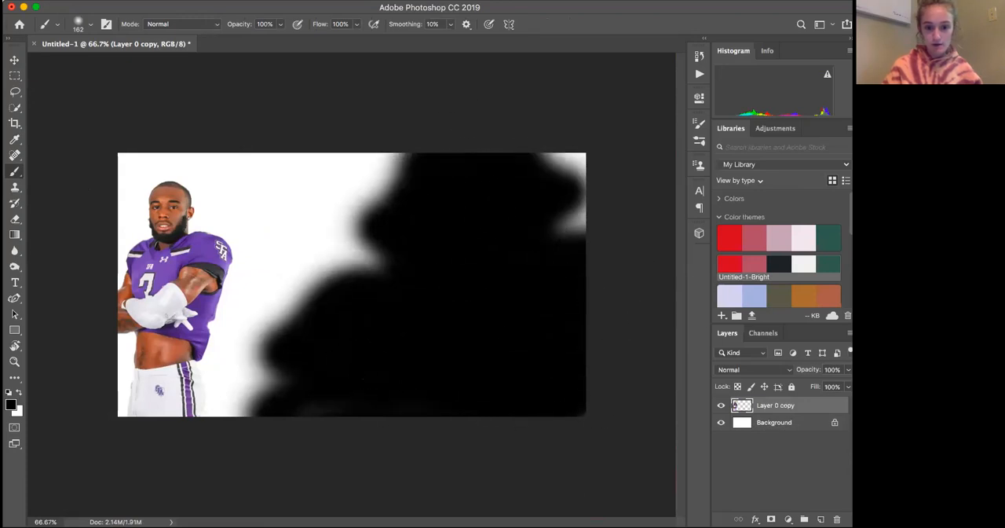
Undo the black paint on the player's layer and move the player to the canvas's right edge
{"action": "left_click", "coordinate": [15, 61]}
{"action": "left_click_drag", "start_coordinate": [182, 209], "coordinate": [246, 179]}
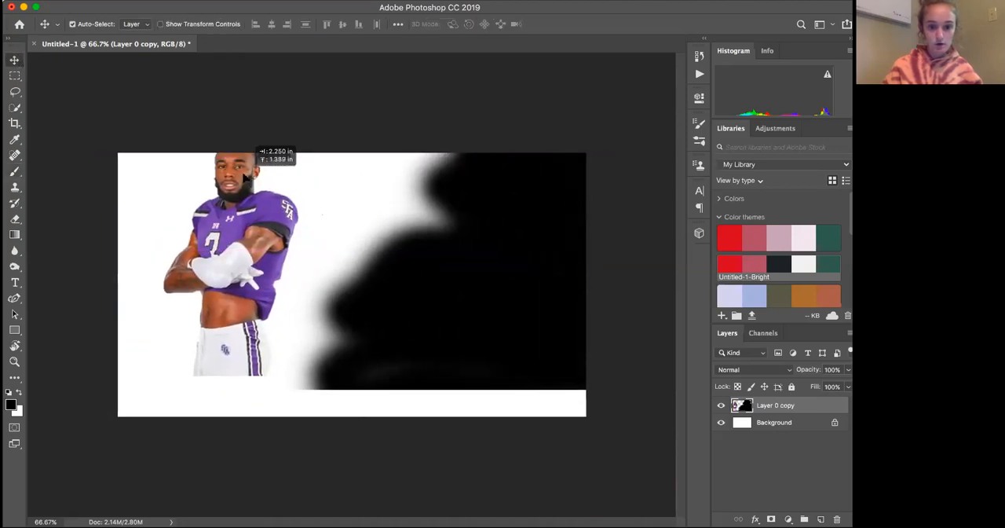
{"action": "key", "text": "super+z"}
{"action": "left_click_drag", "start_coordinate": [224, 227], "coordinate": [216, 220]}
{"action": "key", "text": "super+z"}
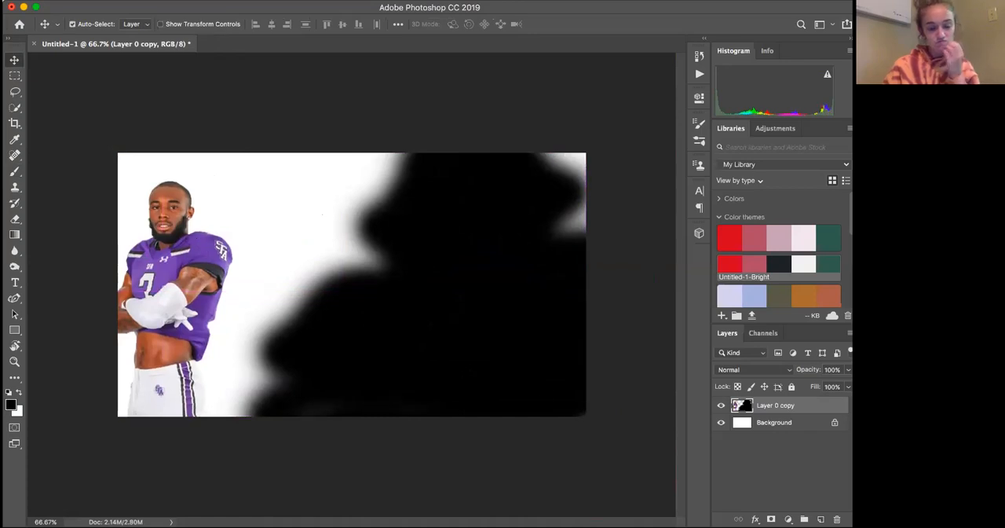
{"action": "left_click_drag", "start_coordinate": [199, 225], "coordinate": [567, 220]}
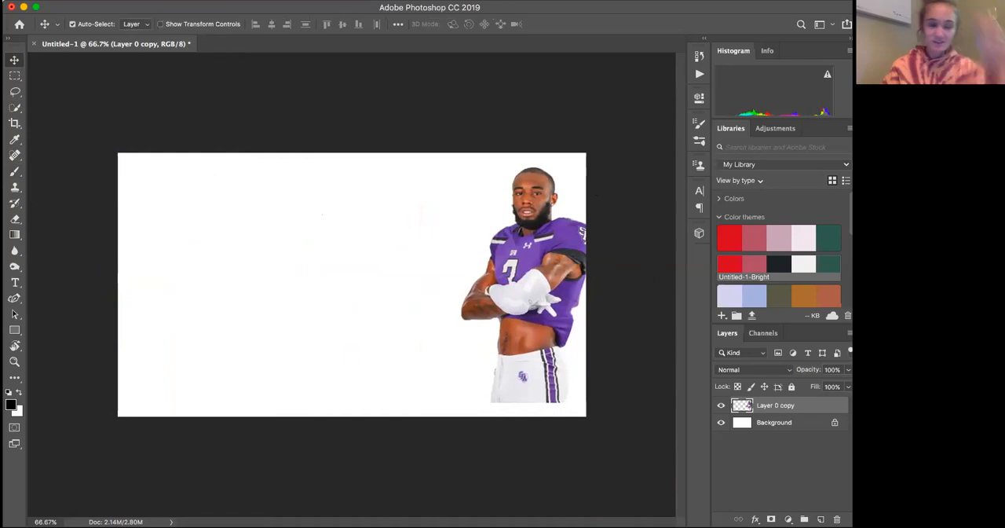
Draw a black rectangle about 430 × 703 px over the canvas's left part and place the player in front of it
{"action": "left_click", "coordinate": [15, 329]}
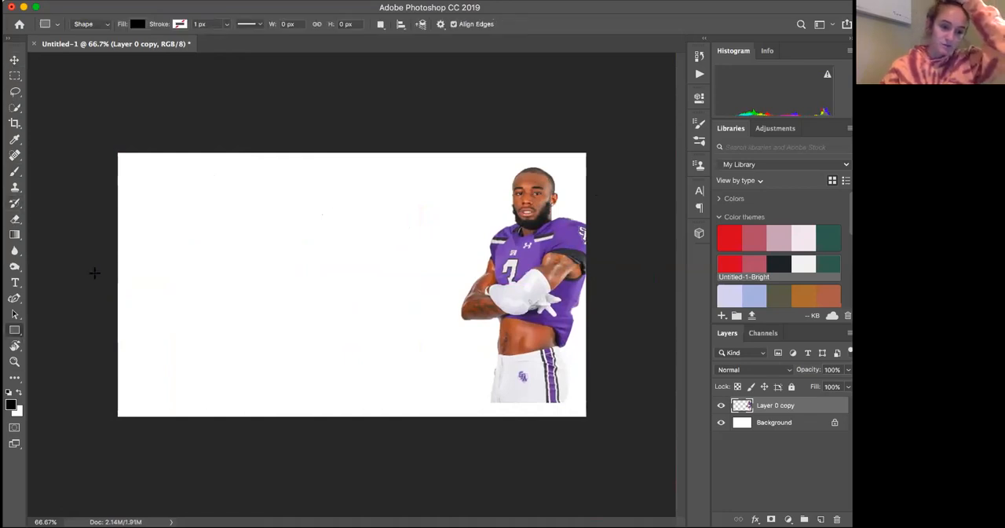
{"action": "left_click_drag", "start_coordinate": [124, 148], "coordinate": [299, 433]}
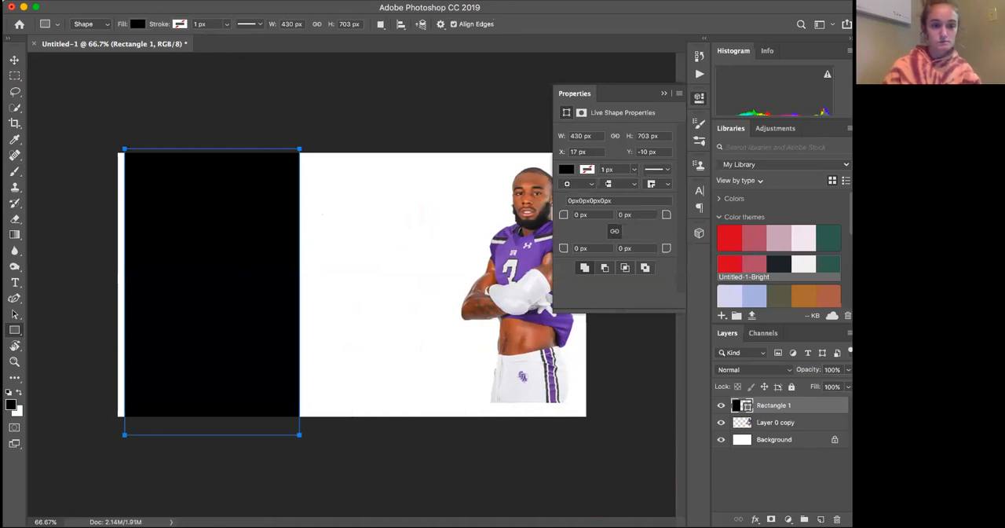
{"action": "left_click", "coordinate": [15, 60]}
{"action": "left_click_drag", "start_coordinate": [534, 220], "coordinate": [501, 240]}
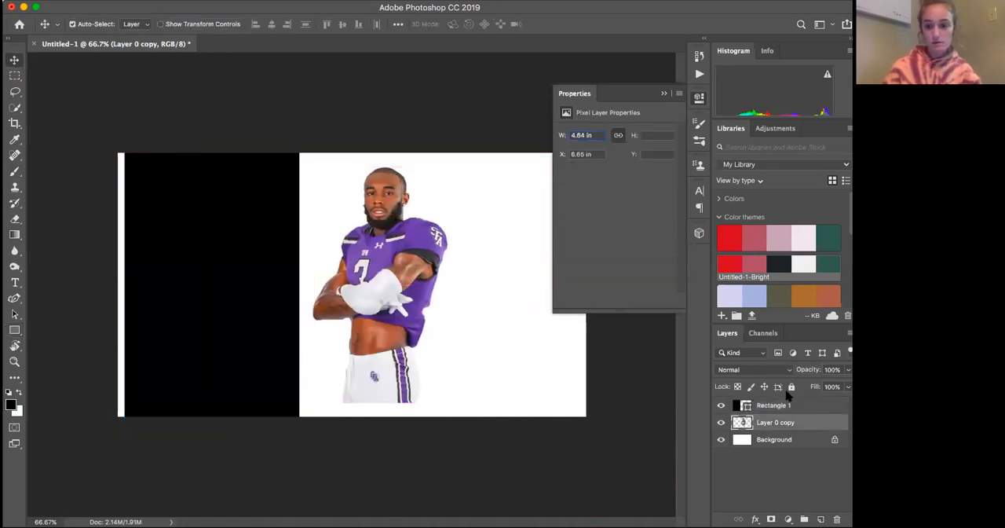
{"action": "left_click_drag", "start_coordinate": [792, 405], "coordinate": [799, 430]}
{"action": "left_click_drag", "start_coordinate": [431, 245], "coordinate": [255, 229]}
Examine the player's cutout edges against the black rectangle, around the head, beard, shoulders and arms
{"action": "scroll", "coordinate": [222, 256], "scroll_direction": "up", "scroll_amount": 5}
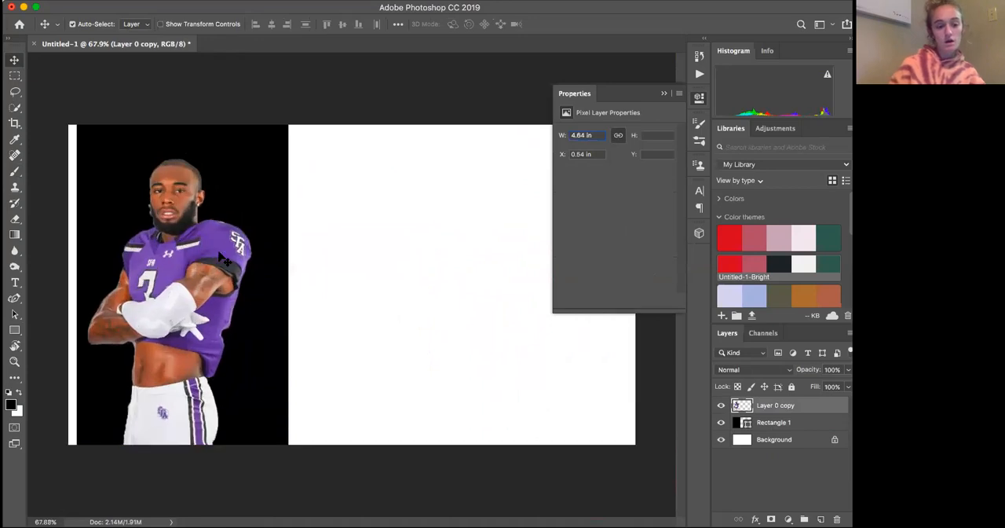
{"action": "scroll", "coordinate": [218, 261], "scroll_direction": "up", "scroll_amount": 6}
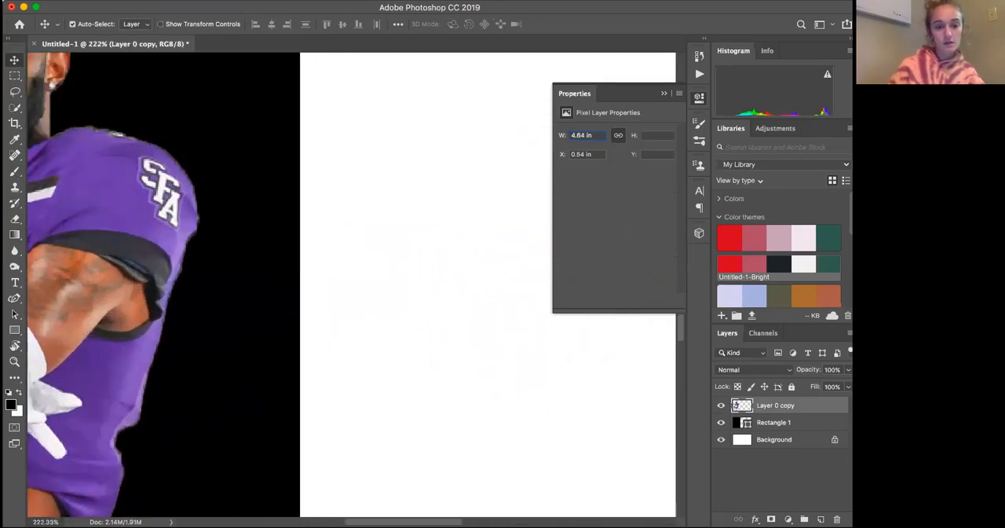
{"action": "scroll", "coordinate": [145, 178], "scroll_direction": "left", "scroll_amount": 10}
{"action": "scroll", "coordinate": [146, 178], "scroll_direction": "up", "scroll_amount": 3}
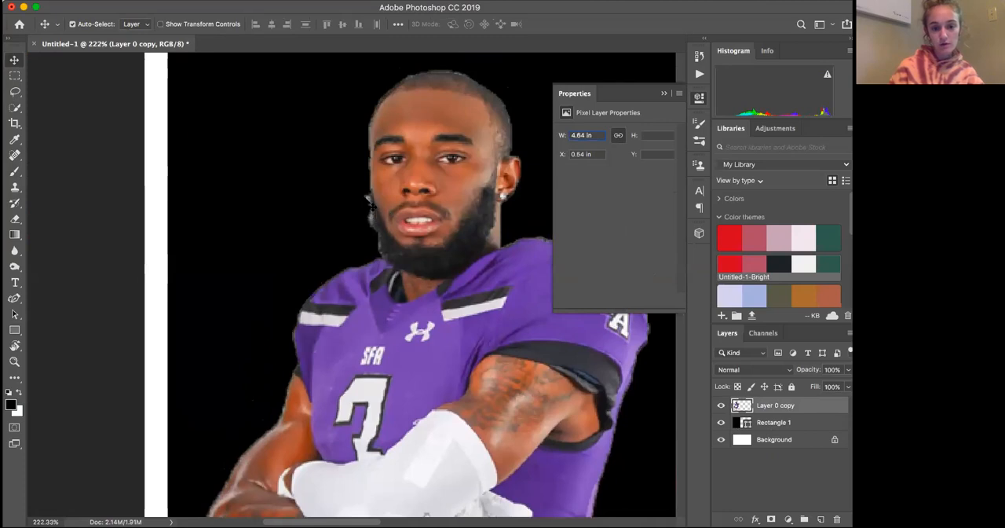
{"action": "scroll", "coordinate": [376, 190], "scroll_direction": "down", "scroll_amount": 8}
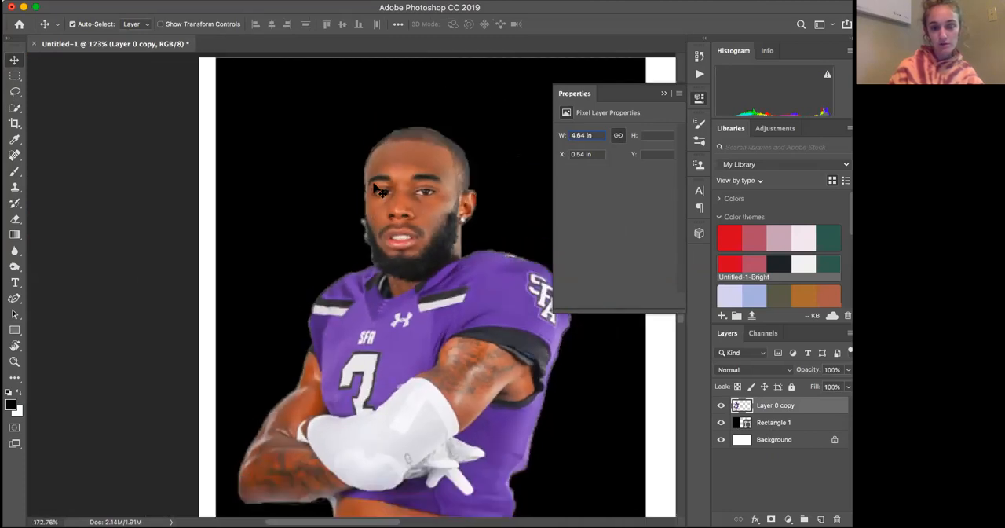
{"action": "scroll", "coordinate": [375, 187], "scroll_direction": "down", "scroll_amount": 2}
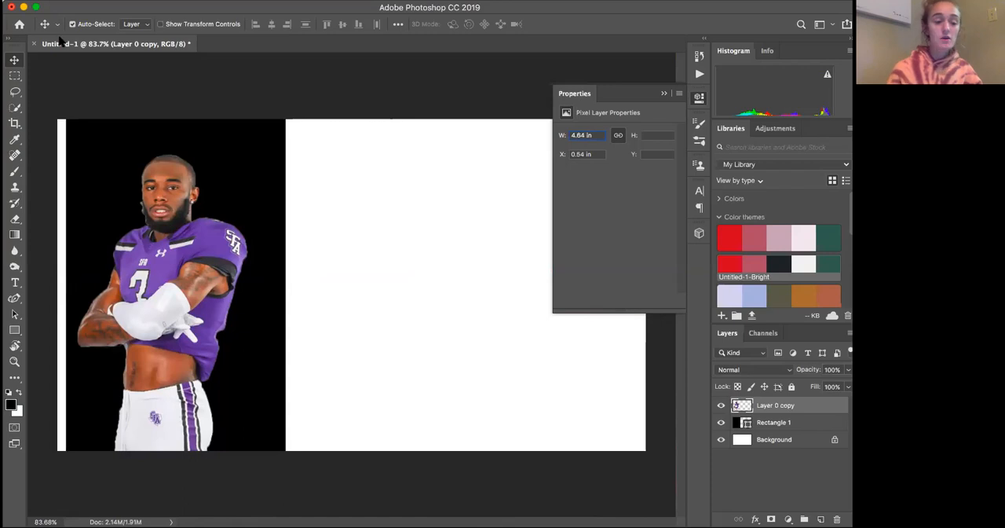
Collapse the layer properties and set up the Burn tool with a 30 px brush
{"action": "left_click", "coordinate": [663, 93]}
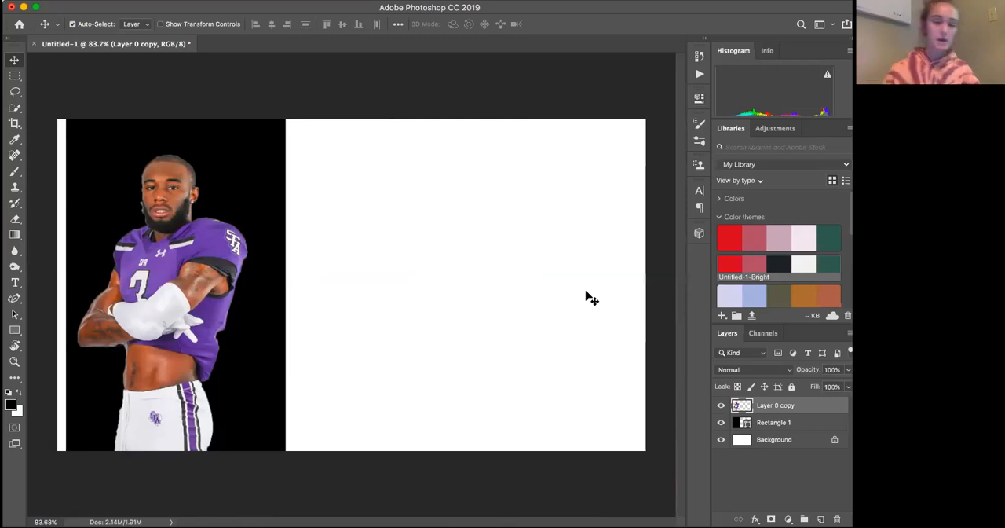
{"action": "left_click", "coordinate": [15, 268]}
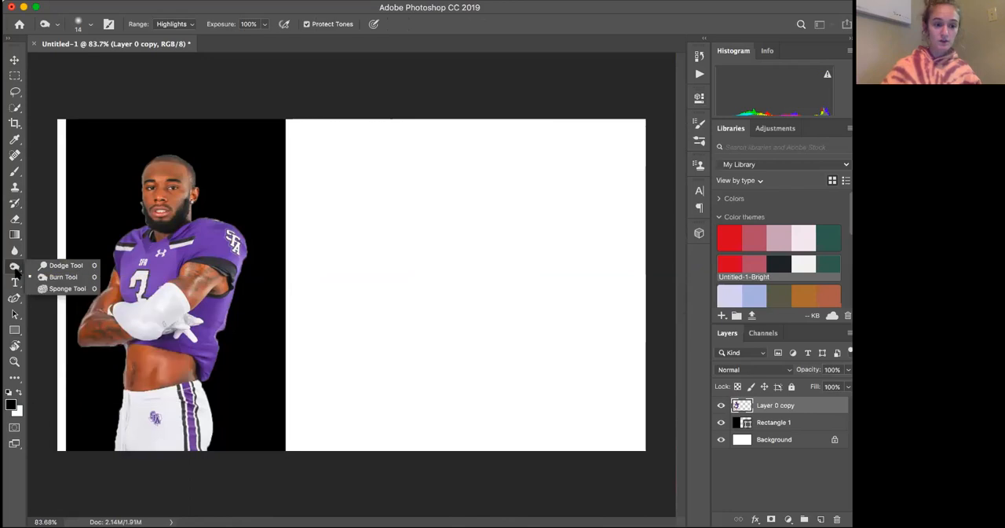
{"action": "left_click", "coordinate": [66, 274]}
{"action": "scroll", "coordinate": [221, 252], "scroll_direction": "up", "scroll_amount": 10}
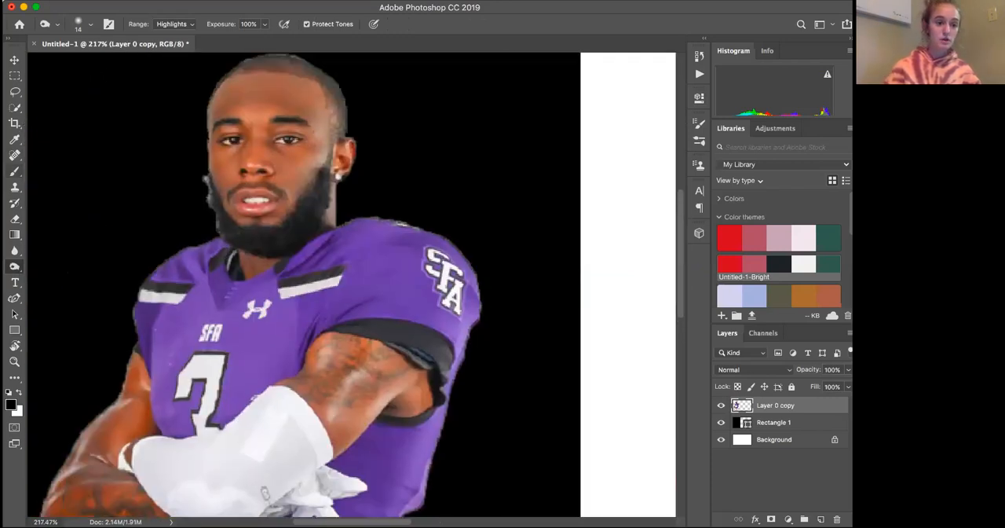
{"action": "left_click", "coordinate": [91, 24]}
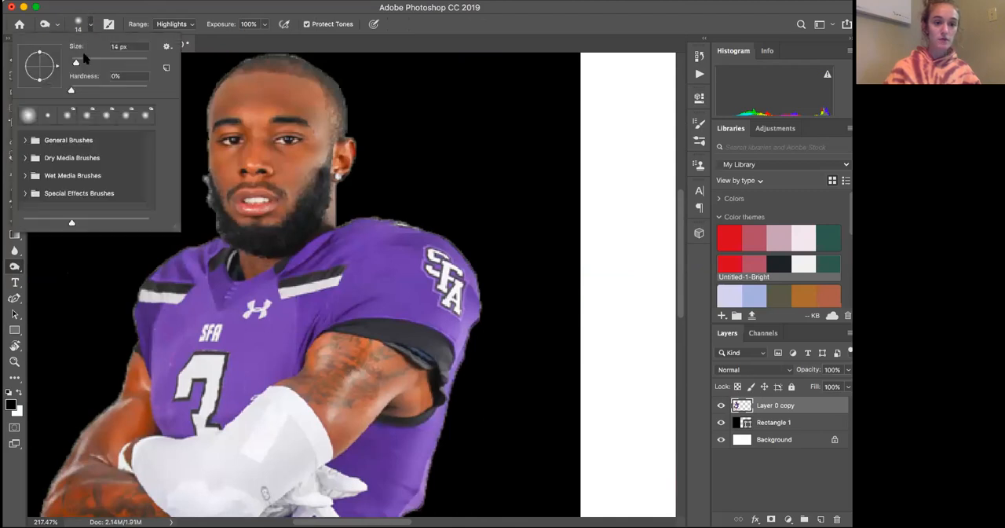
{"action": "left_click", "coordinate": [82, 63]}
{"action": "left_click", "coordinate": [364, 223]}
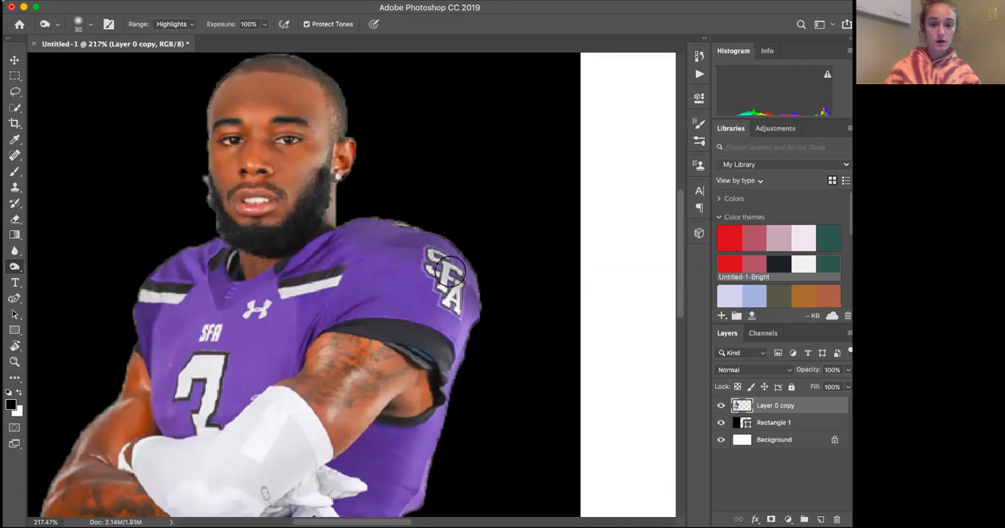
Burn the midtones along the top edge of the jersey's shoulder above the SFA logo
{"action": "left_click", "coordinate": [173, 24]}
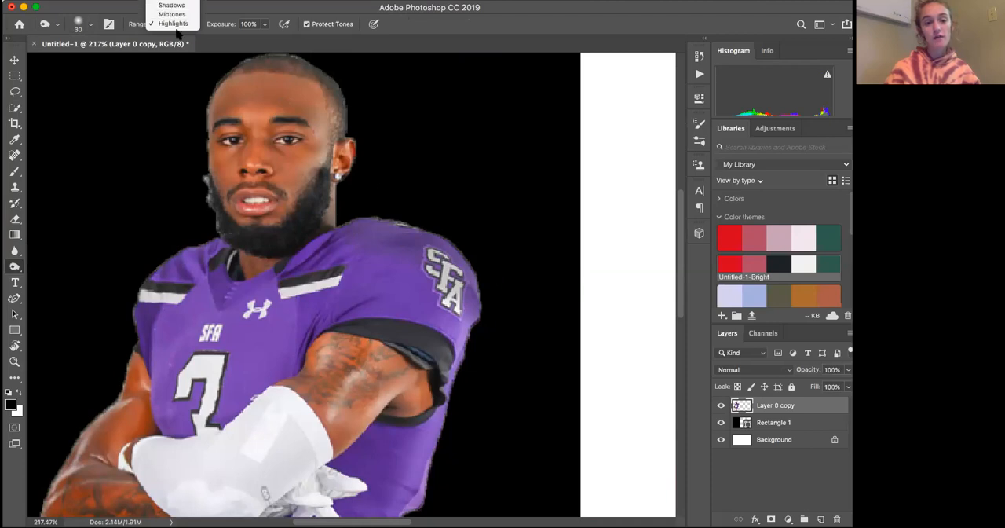
{"action": "left_click", "coordinate": [182, 16]}
{"action": "mouse_move", "coordinate": [373, 234]}
{"action": "left_mouse_down"}
{"action": "mouse_move", "coordinate": [433, 246]}
{"action": "mouse_move", "coordinate": [475, 288]}
{"action": "mouse_move", "coordinate": [477, 307]}
{"action": "mouse_move", "coordinate": [452, 257]}
{"action": "mouse_move", "coordinate": [390, 224]}
{"action": "mouse_move", "coordinate": [350, 225]}
{"action": "left_mouse_up"}
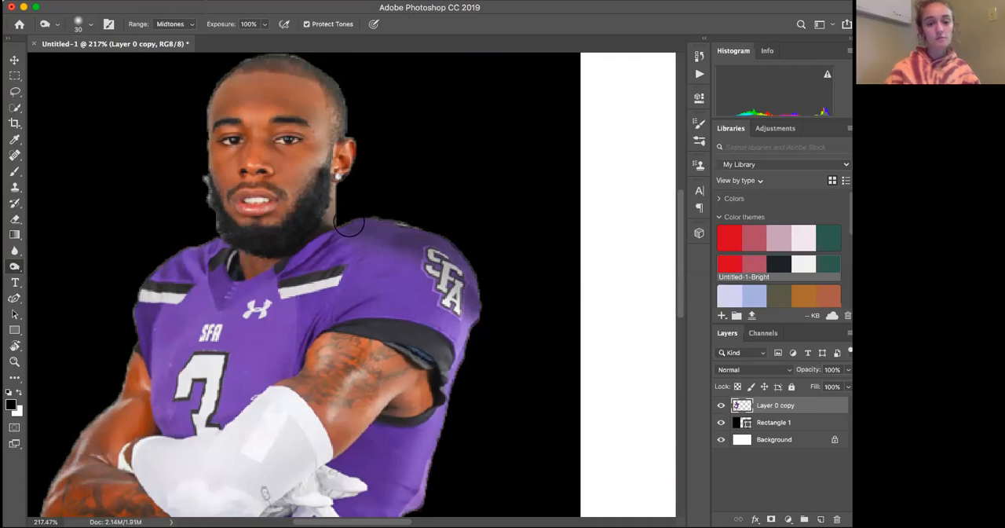
Set the Burn range to Highlights and burn the lower part of the player's white glove
{"action": "left_click", "coordinate": [181, 24]}
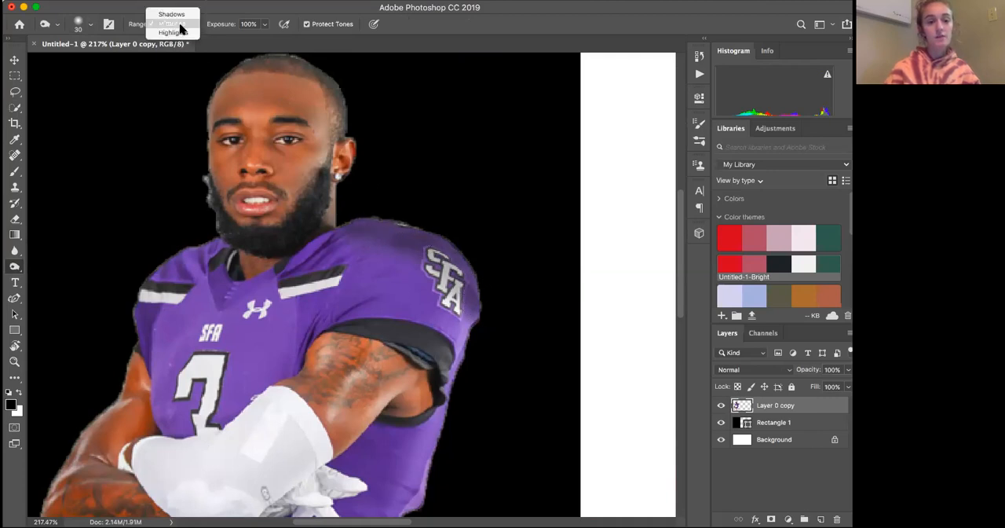
{"action": "left_click", "coordinate": [172, 33]}
{"action": "scroll", "coordinate": [241, 408], "scroll_direction": "down", "scroll_amount": 3}
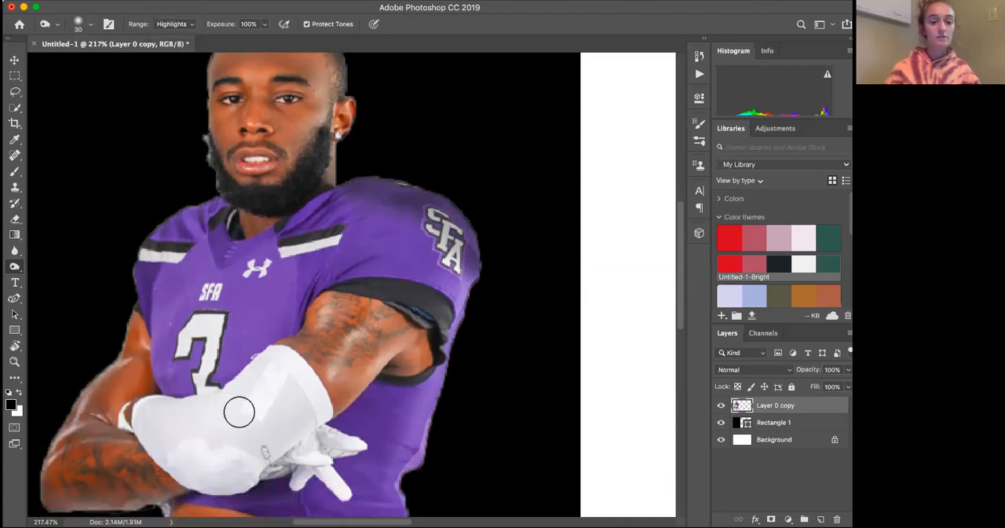
{"action": "mouse_move", "coordinate": [252, 472]}
{"action": "left_mouse_down"}
{"action": "mouse_move", "coordinate": [206, 484]}
{"action": "mouse_move", "coordinate": [195, 475]}
{"action": "mouse_move", "coordinate": [238, 478]}
{"action": "left_mouse_up"}
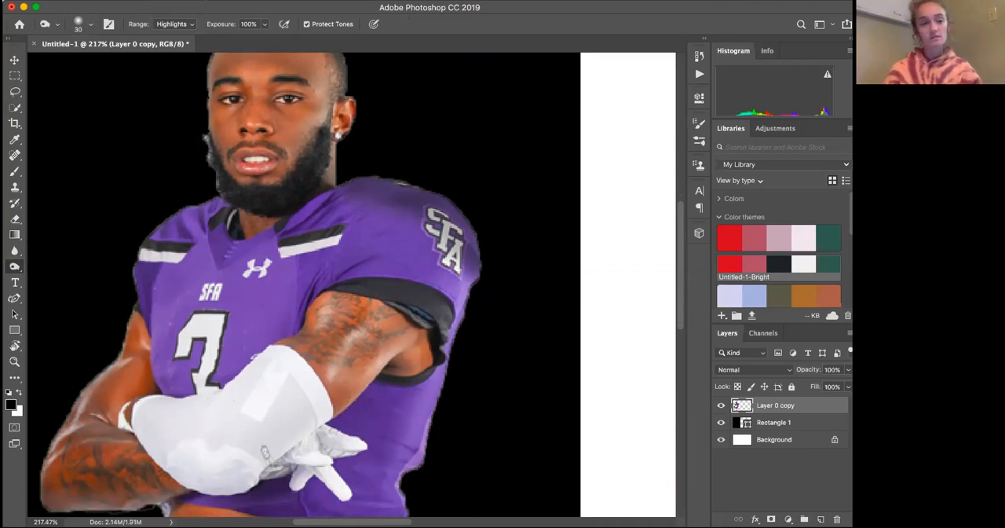
Set the Burn tool's range to Shadows and bring the player's head into view
{"action": "left_click", "coordinate": [174, 24]}
{"action": "left_click", "coordinate": [178, 7]}
{"action": "scroll", "coordinate": [366, 205], "scroll_direction": "up", "scroll_amount": 3}
{"action": "scroll", "coordinate": [366, 188], "scroll_direction": "down", "scroll_amount": 10}
{"action": "scroll", "coordinate": [366, 188], "scroll_direction": "up", "scroll_amount": 4}
{"action": "scroll", "coordinate": [366, 188], "scroll_direction": "down", "scroll_amount": 3}
{"action": "scroll", "coordinate": [366, 190], "scroll_direction": "up", "scroll_amount": 15}
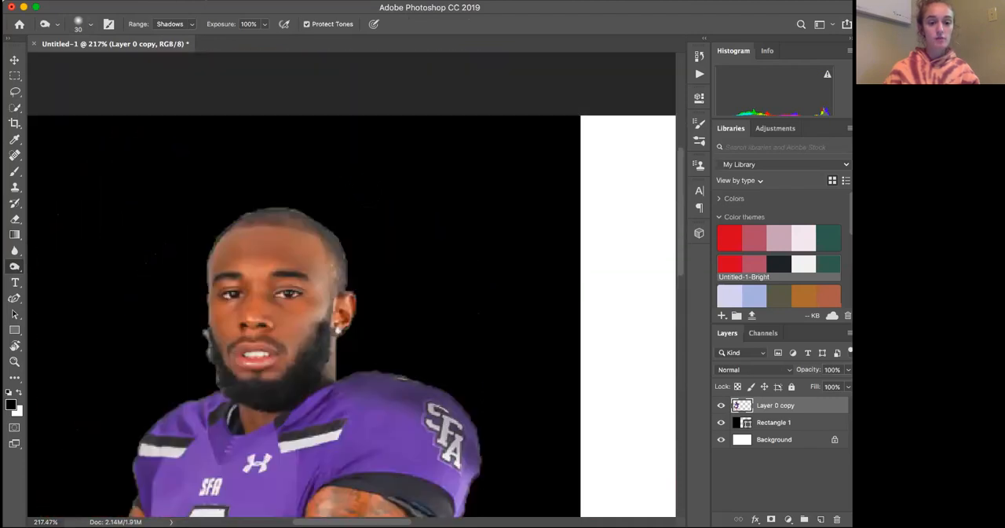
Try burning the hair along the top of the player's head, and undo those strokes
{"action": "mouse_move", "coordinate": [314, 222]}
{"action": "left_mouse_down"}
{"action": "mouse_move", "coordinate": [338, 267]}
{"action": "mouse_move", "coordinate": [333, 249]}
{"action": "mouse_move", "coordinate": [278, 218]}
{"action": "mouse_move", "coordinate": [320, 230]}
{"action": "mouse_move", "coordinate": [255, 219]}
{"action": "mouse_move", "coordinate": [297, 217]}
{"action": "mouse_move", "coordinate": [229, 233]}
{"action": "mouse_move", "coordinate": [267, 214]}
{"action": "left_mouse_up"}
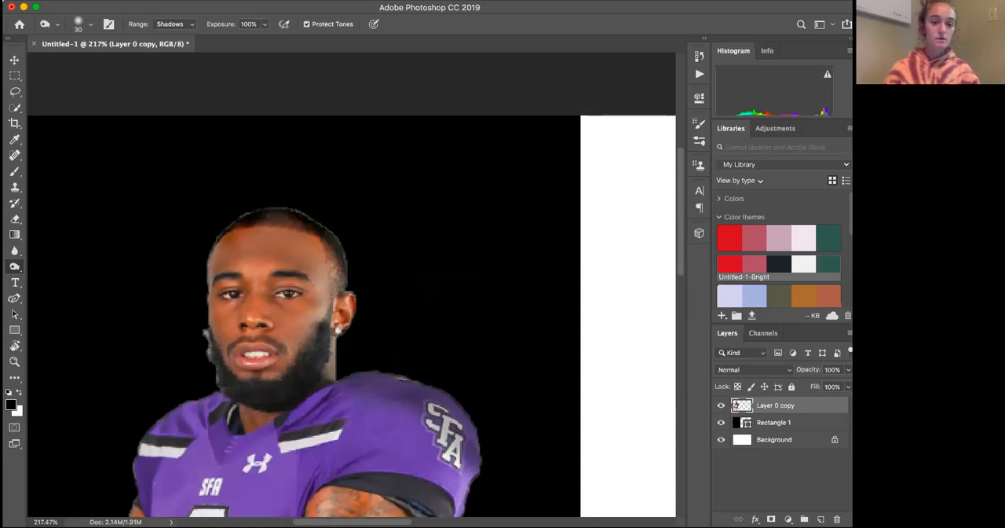
{"action": "scroll", "coordinate": [315, 281], "scroll_direction": "down", "scroll_amount": 3}
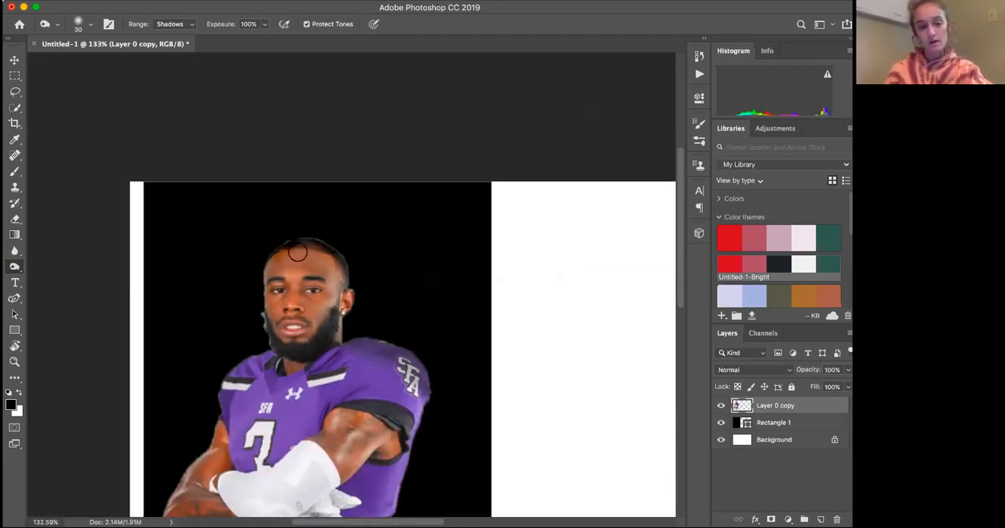
{"action": "key", "text": "super+z"}
{"action": "key", "text": "super+z"}
{"action": "key", "text": "super+z"}
{"action": "key", "text": "super+z"}
{"action": "key", "text": "super+z"}
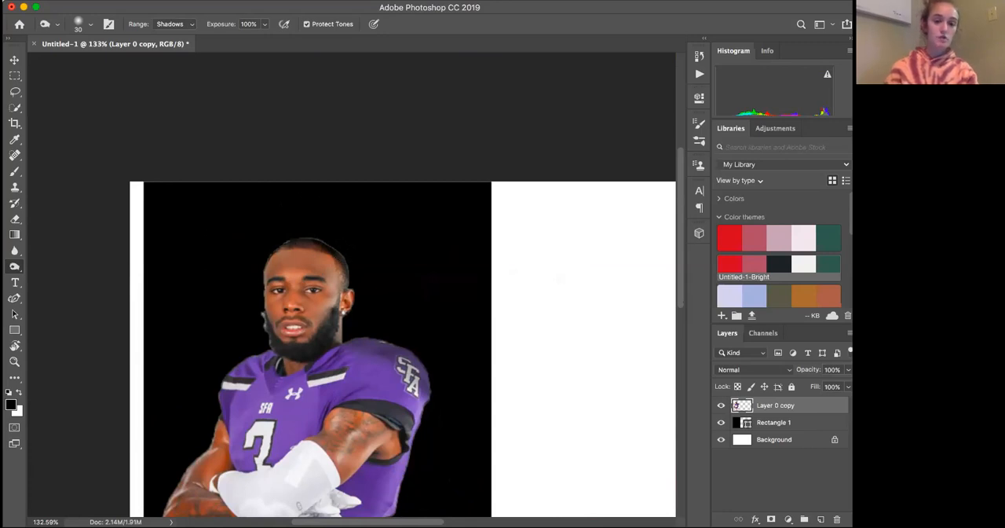
{"action": "key", "text": "super+z"}
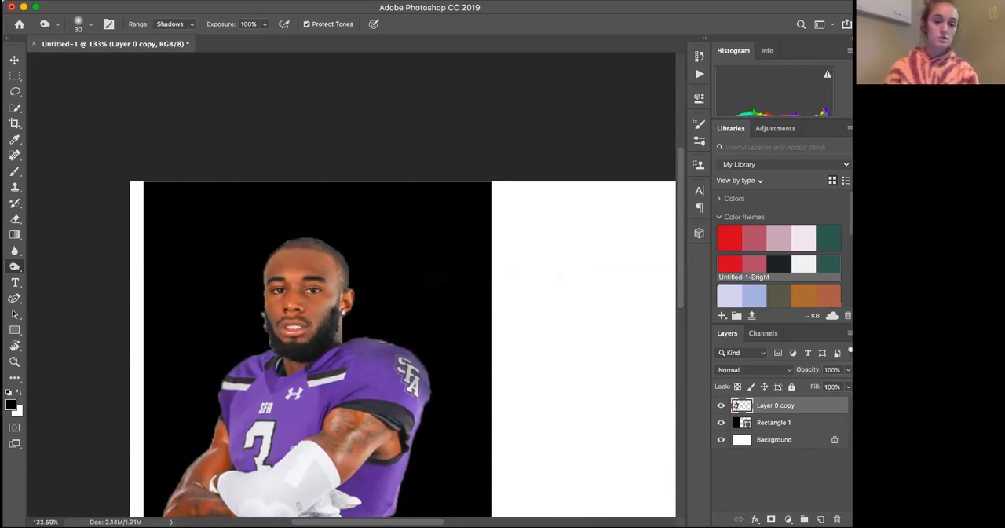
Burn the shadows along the jersey's shoulder edge, from beside the neck to the SFA logo
{"action": "scroll", "coordinate": [577, 231], "scroll_direction": "down", "scroll_amount": 5}
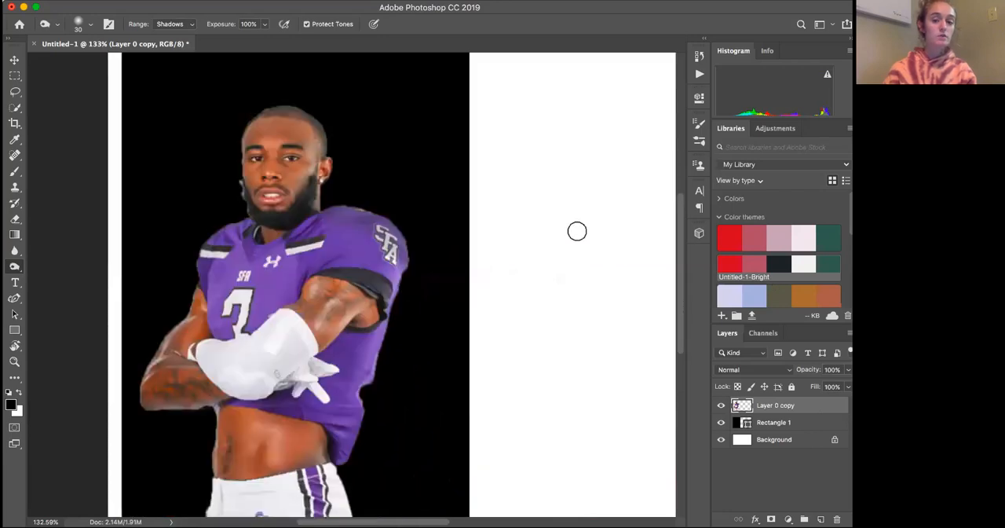
{"action": "scroll", "coordinate": [346, 284], "scroll_direction": "up", "scroll_amount": 5}
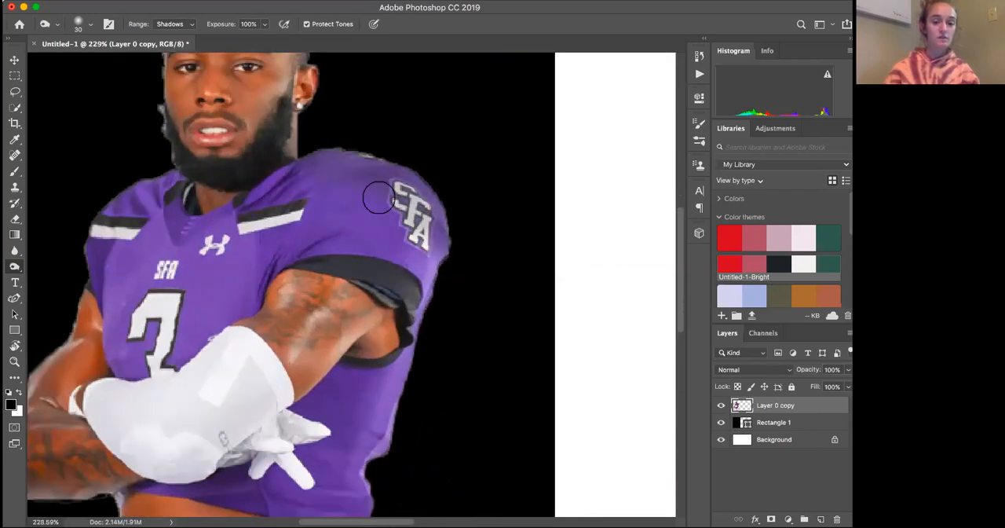
{"action": "mouse_move", "coordinate": [399, 167]}
{"action": "left_mouse_down"}
{"action": "mouse_move", "coordinate": [430, 199]}
{"action": "mouse_move", "coordinate": [443, 240]}
{"action": "mouse_move", "coordinate": [394, 172]}
{"action": "mouse_move", "coordinate": [341, 156]}
{"action": "mouse_move", "coordinate": [393, 161]}
{"action": "left_mouse_up"}
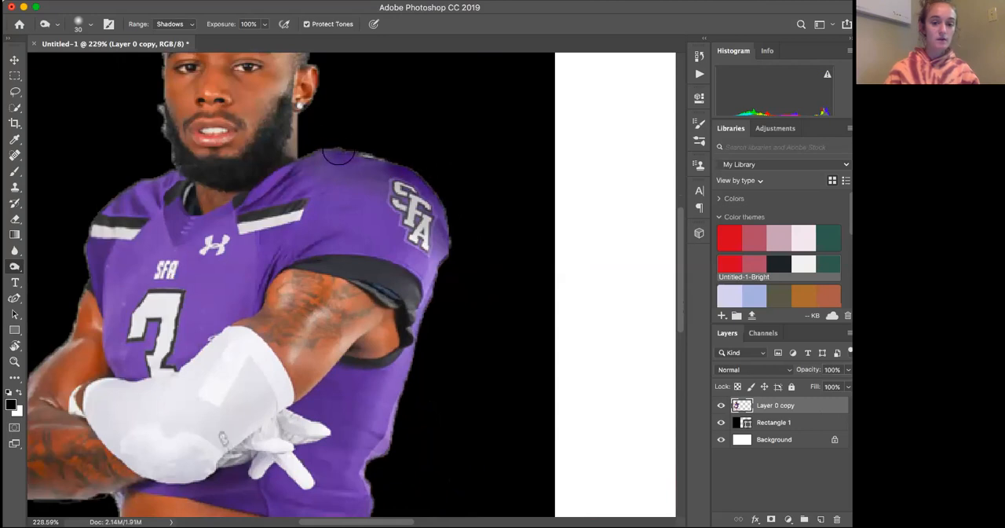
{"action": "mouse_move", "coordinate": [324, 155]}
{"action": "left_mouse_down"}
{"action": "mouse_move", "coordinate": [377, 158]}
{"action": "mouse_move", "coordinate": [429, 188]}
{"action": "left_mouse_up"}
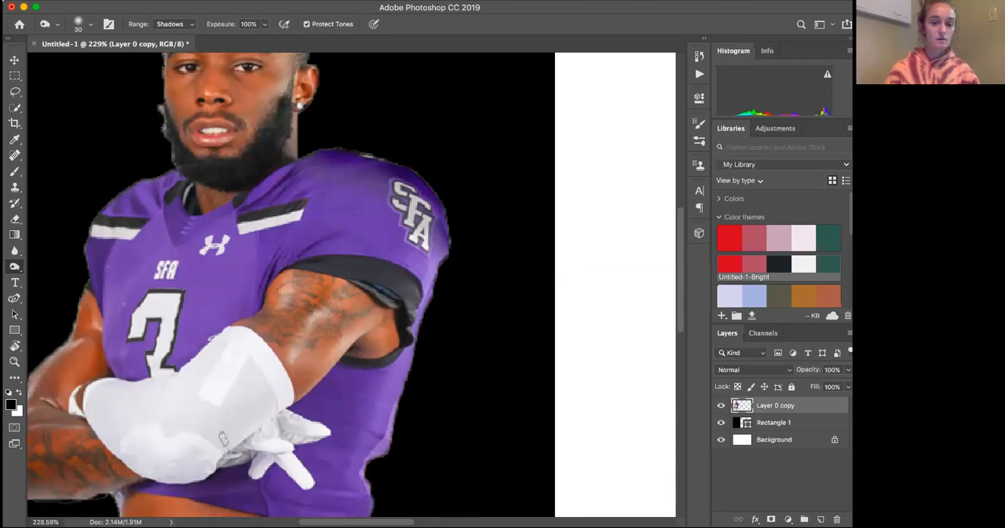
{"action": "scroll", "coordinate": [370, 233], "scroll_direction": "down", "scroll_amount": 5}
{"action": "scroll", "coordinate": [370, 234], "scroll_direction": "up", "scroll_amount": 5}
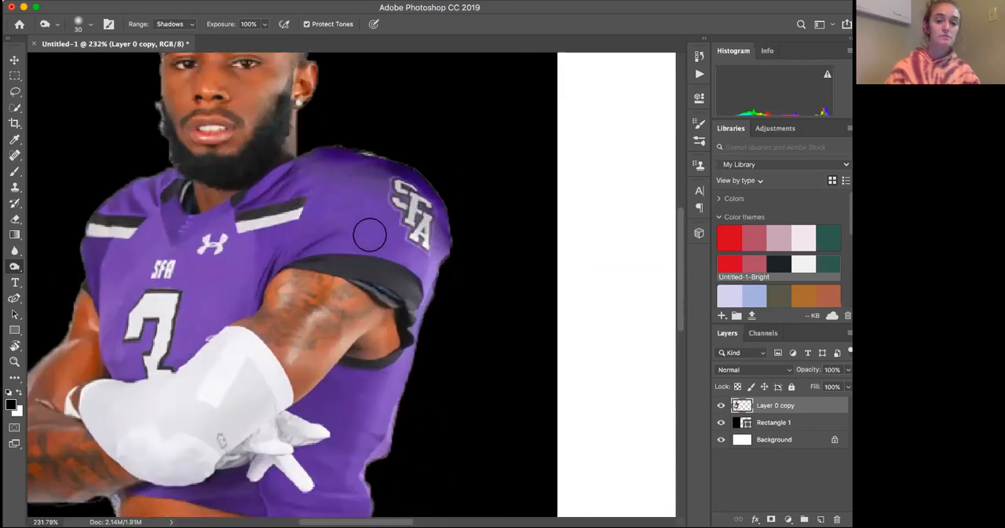
Switch to the Brush tool with a 3 px soft tip for the edge of the player's head
{"action": "scroll", "coordinate": [370, 234], "scroll_direction": "up", "scroll_amount": 3}
{"action": "scroll", "coordinate": [370, 234], "scroll_direction": "up", "scroll_amount": 5}
{"action": "scroll", "coordinate": [370, 234], "scroll_direction": "up", "scroll_amount": 5}
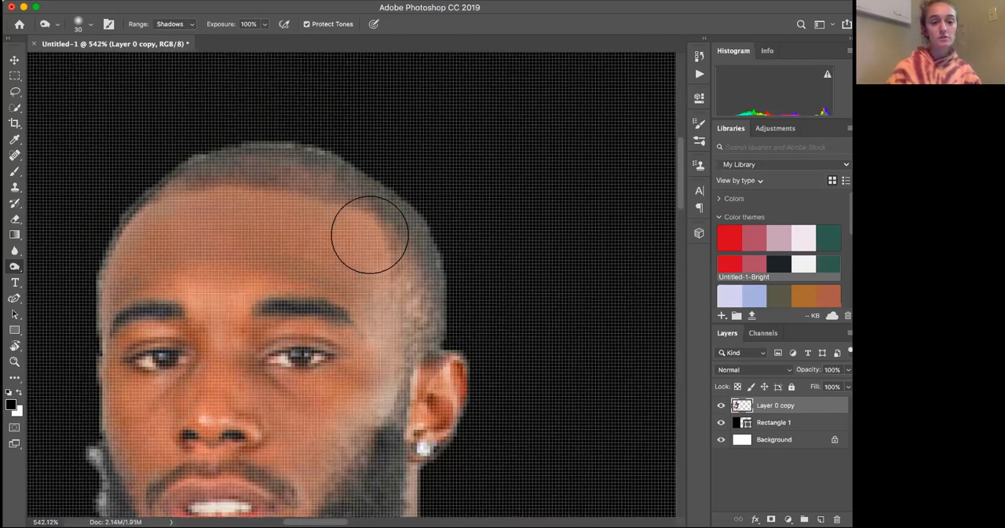
{"action": "scroll", "coordinate": [369, 234], "scroll_direction": "left", "scroll_amount": 1}
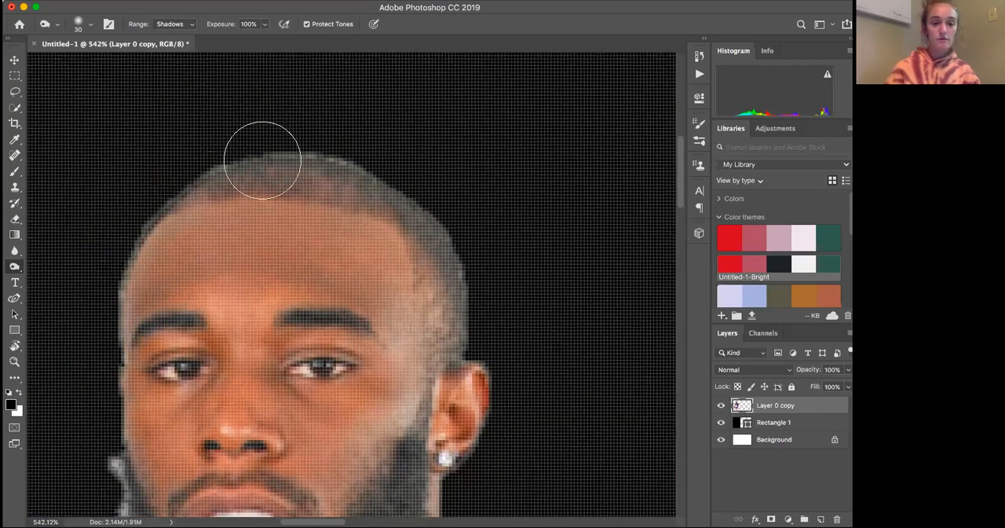
{"action": "left_click", "coordinate": [15, 173]}
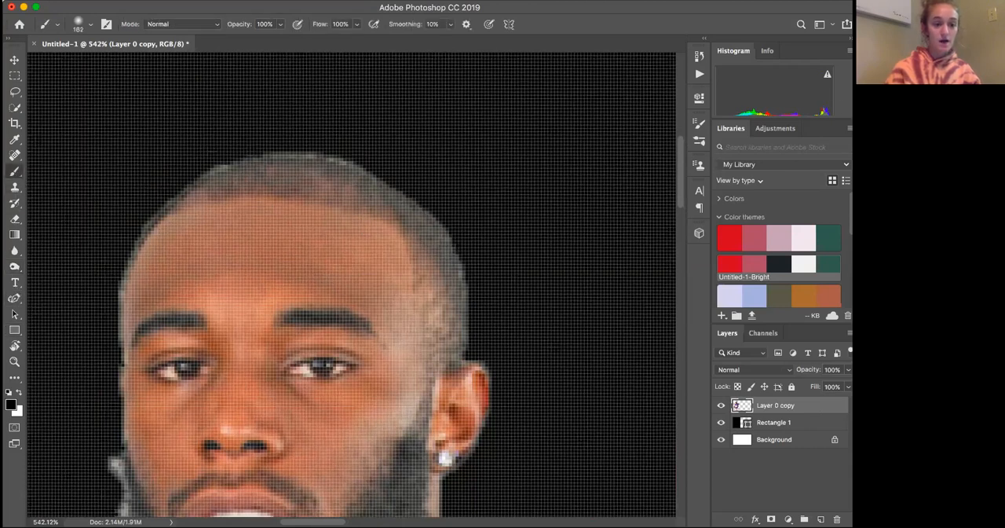
{"action": "left_click", "coordinate": [86, 24]}
{"action": "left_click", "coordinate": [83, 63]}
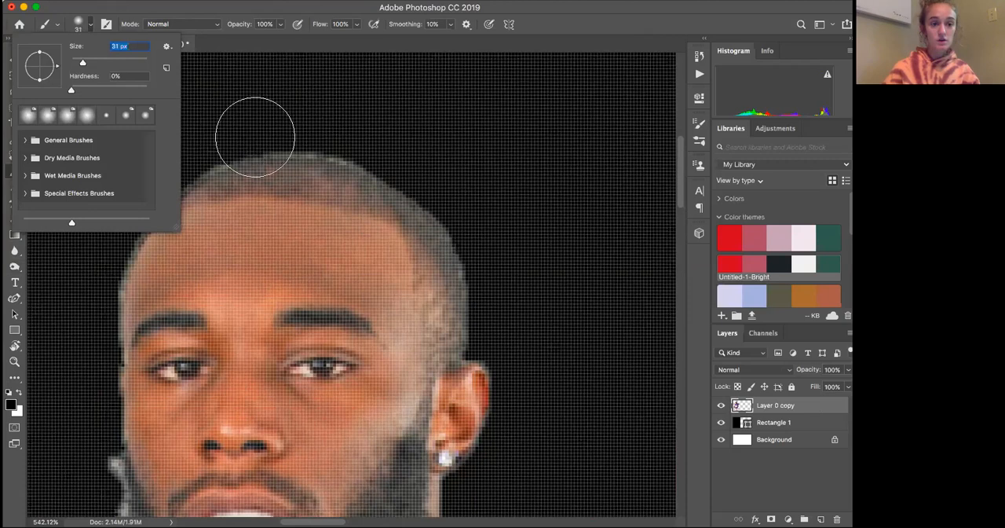
{"action": "left_click_drag", "start_coordinate": [82, 64], "coordinate": [71, 65]}
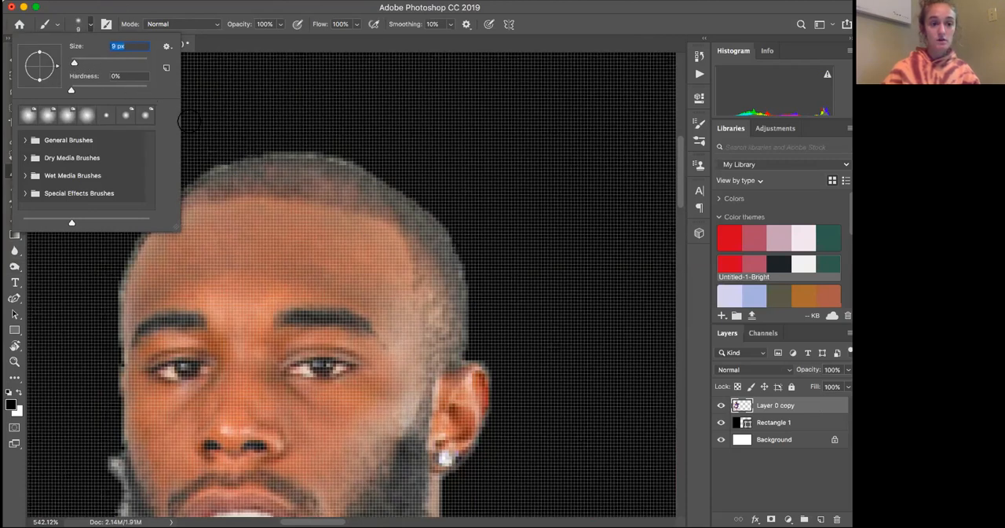
{"action": "key", "text": "Return"}
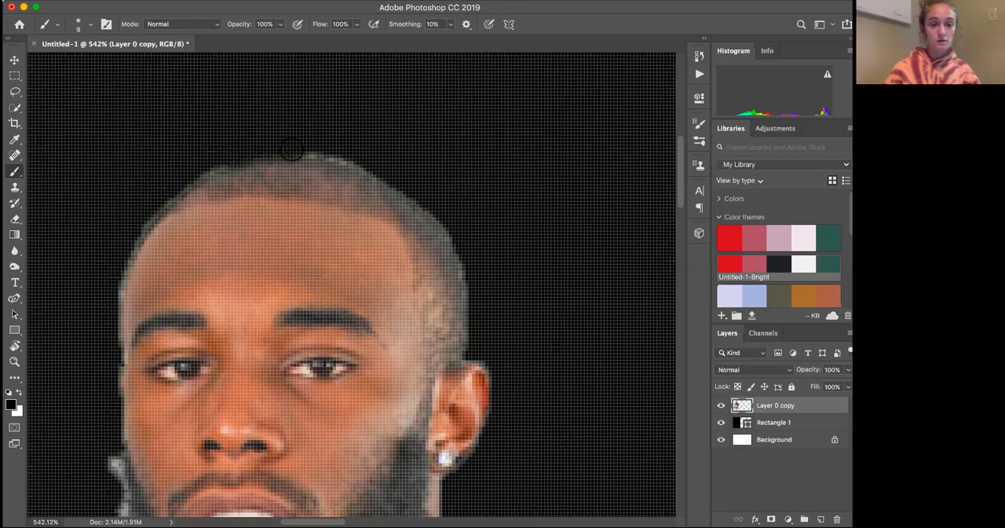
{"action": "left_click", "coordinate": [81, 24]}
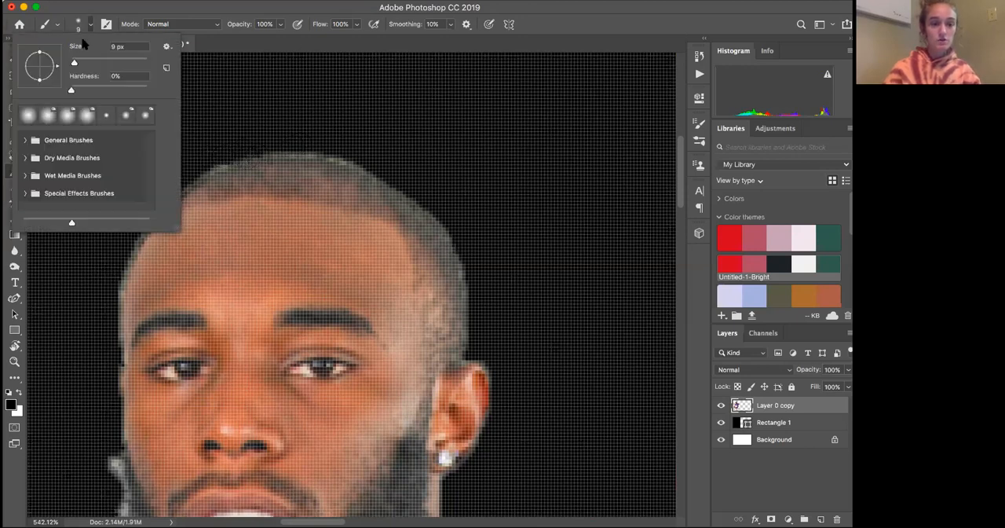
Lower the Brush tool's opacity to 17%
{"action": "left_click", "coordinate": [278, 26]}
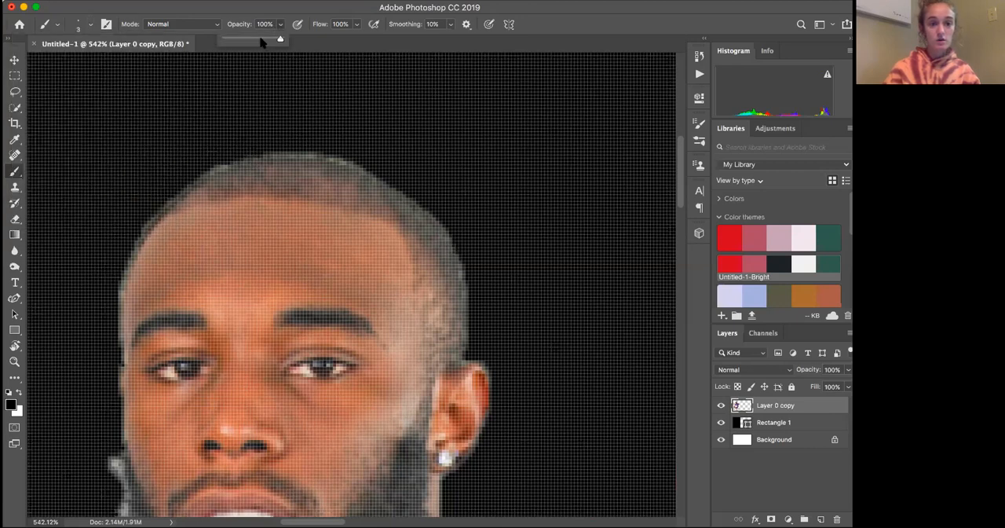
{"action": "left_click", "coordinate": [253, 157]}
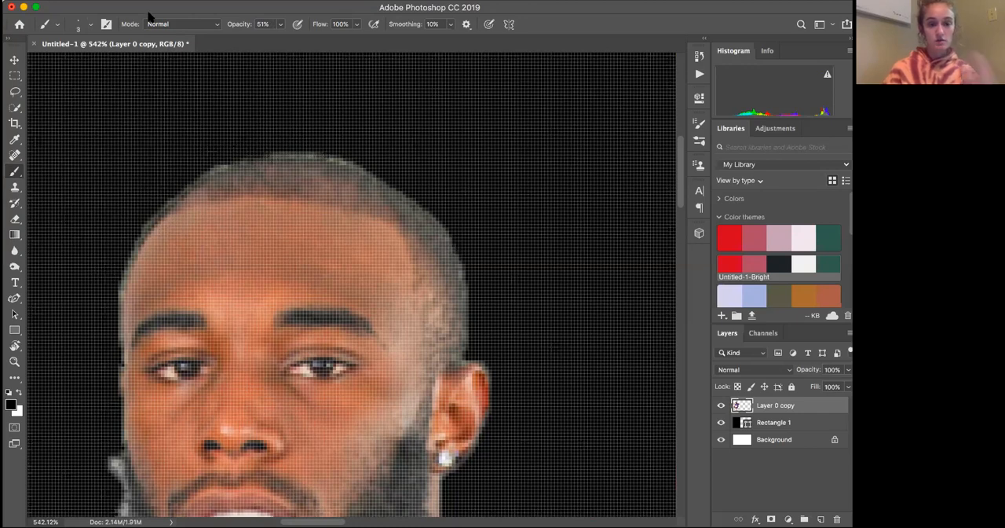
{"action": "left_click", "coordinate": [280, 24]}
{"action": "left_click_drag", "start_coordinate": [274, 40], "coordinate": [259, 41]}
{"action": "left_click", "coordinate": [217, 167]}
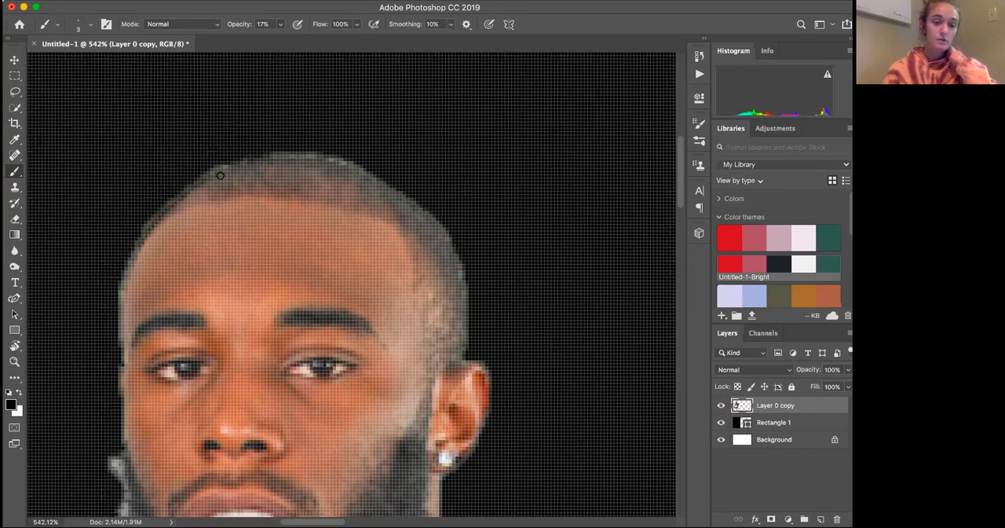
Examine the edges of the player's head, beard and shoulders against the black rectangle at different magnifications
{"action": "key", "text": "super+0"}
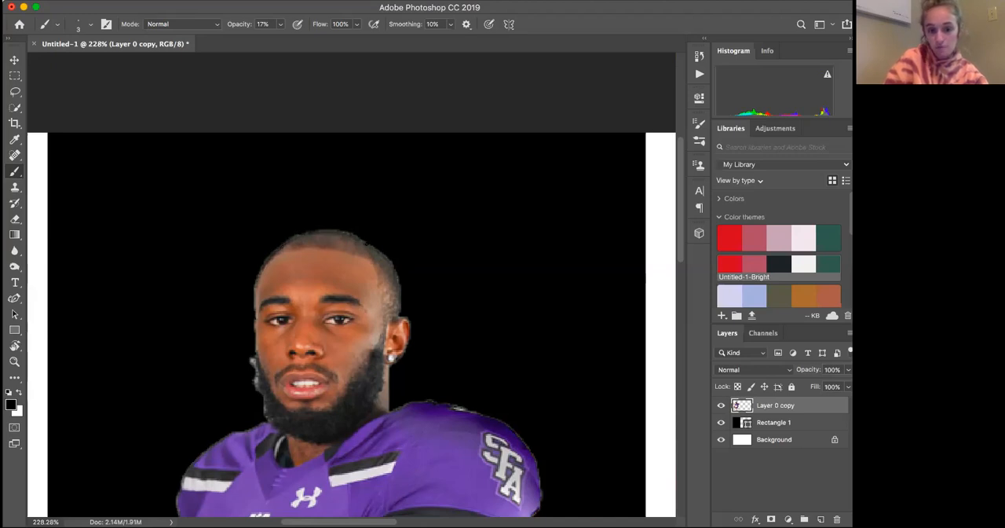
{"action": "scroll", "coordinate": [371, 325], "scroll_direction": "down", "scroll_amount": 5}
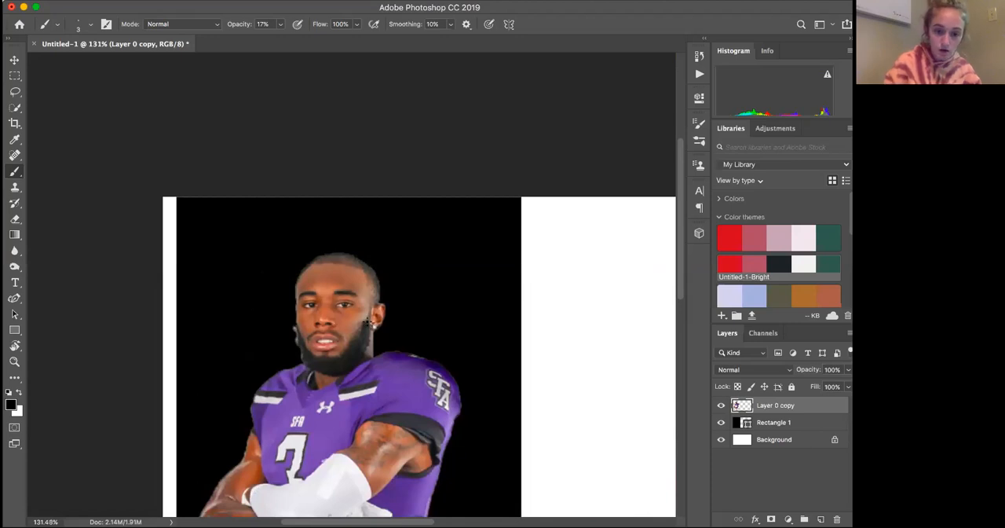
{"action": "scroll", "coordinate": [371, 324], "scroll_direction": "down", "scroll_amount": 3}
{"action": "scroll", "coordinate": [367, 322], "scroll_direction": "up", "scroll_amount": 5}
{"action": "scroll", "coordinate": [366, 322], "scroll_direction": "up", "scroll_amount": 3}
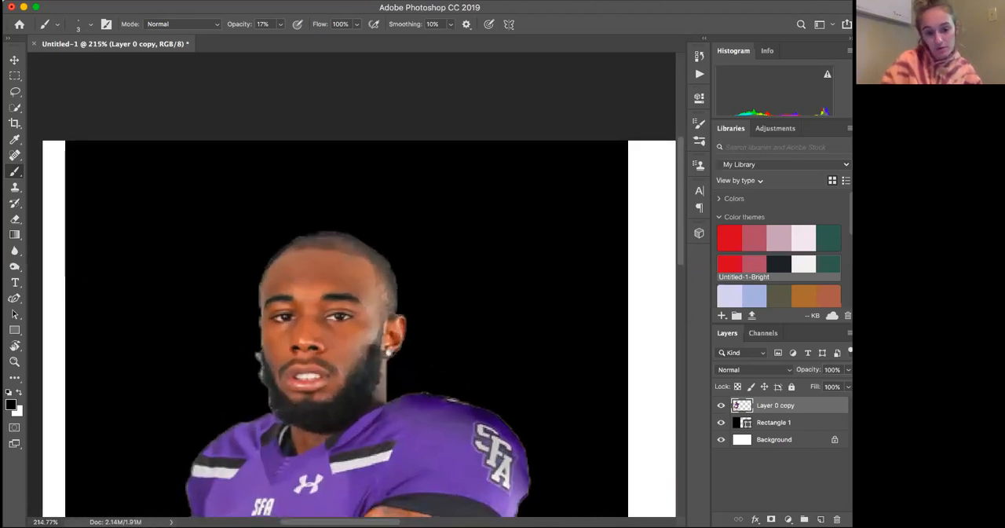
{"action": "scroll", "coordinate": [361, 348], "scroll_direction": "down", "scroll_amount": 2}
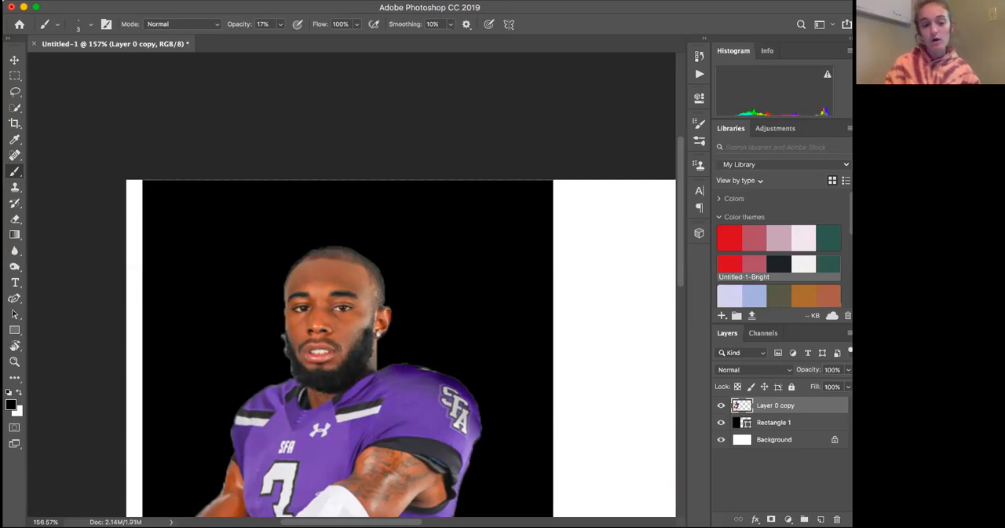
{"action": "scroll", "coordinate": [352, 284], "scroll_direction": "down", "scroll_amount": 5}
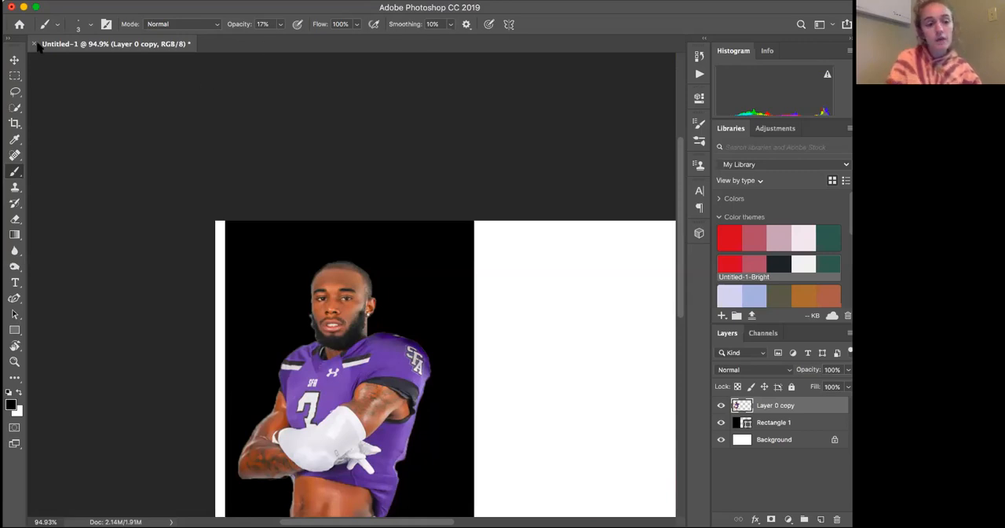
Select the black rectangle behind the player with the Move tool
{"action": "left_click", "coordinate": [14, 60]}
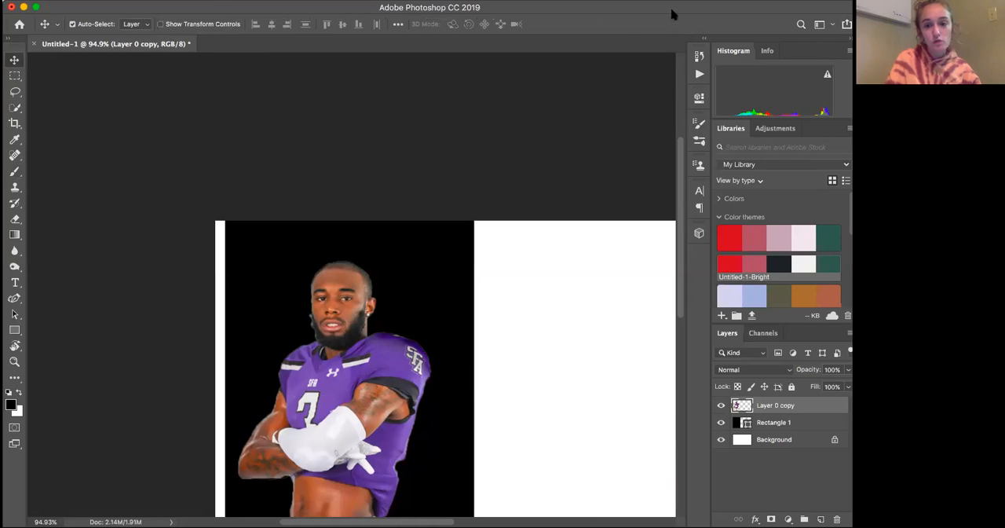
{"action": "left_click_drag", "start_coordinate": [540, 244], "coordinate": [438, 195]}
{"action": "scroll", "coordinate": [494, 264], "scroll_direction": "up", "scroll_amount": 1}
{"action": "scroll", "coordinate": [491, 262], "scroll_direction": "down", "scroll_amount": 5}
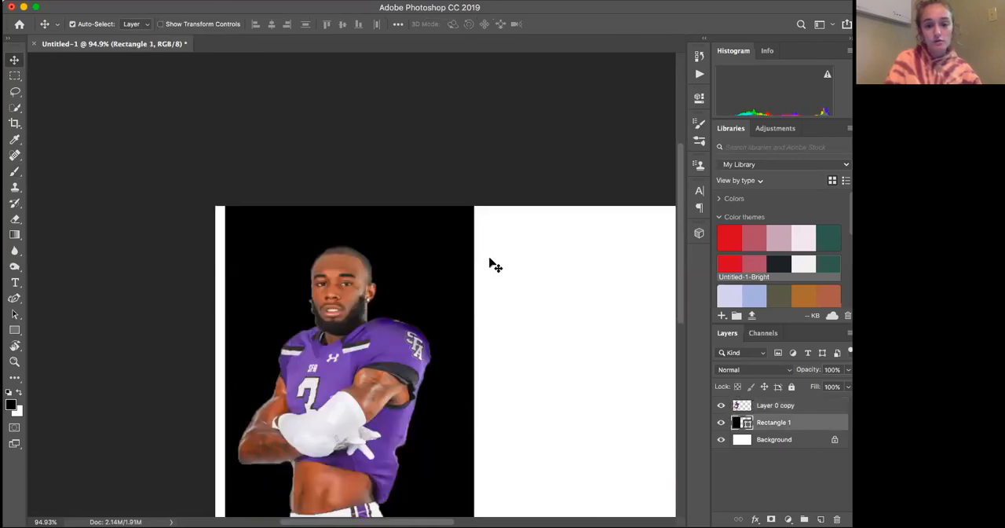
{"action": "scroll", "coordinate": [296, 510], "scroll_direction": "right", "scroll_amount": 3}
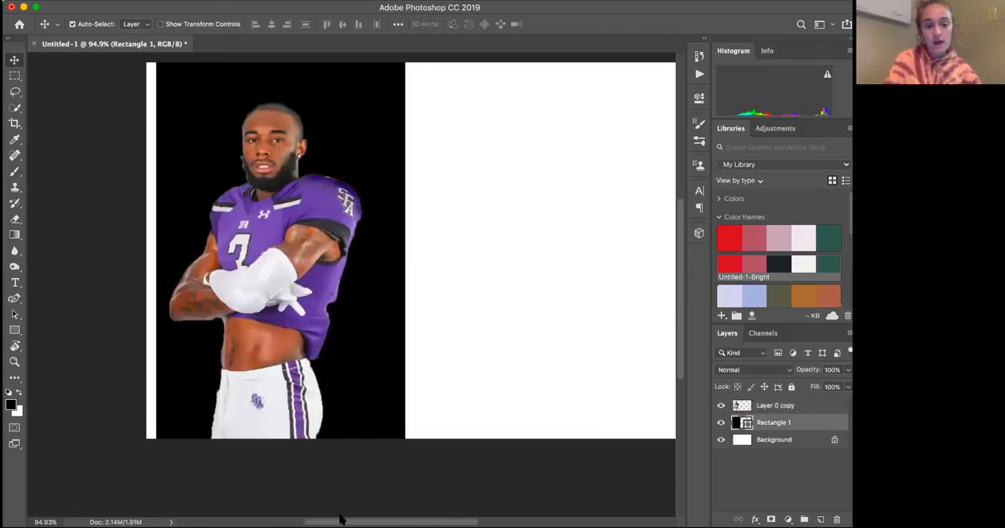